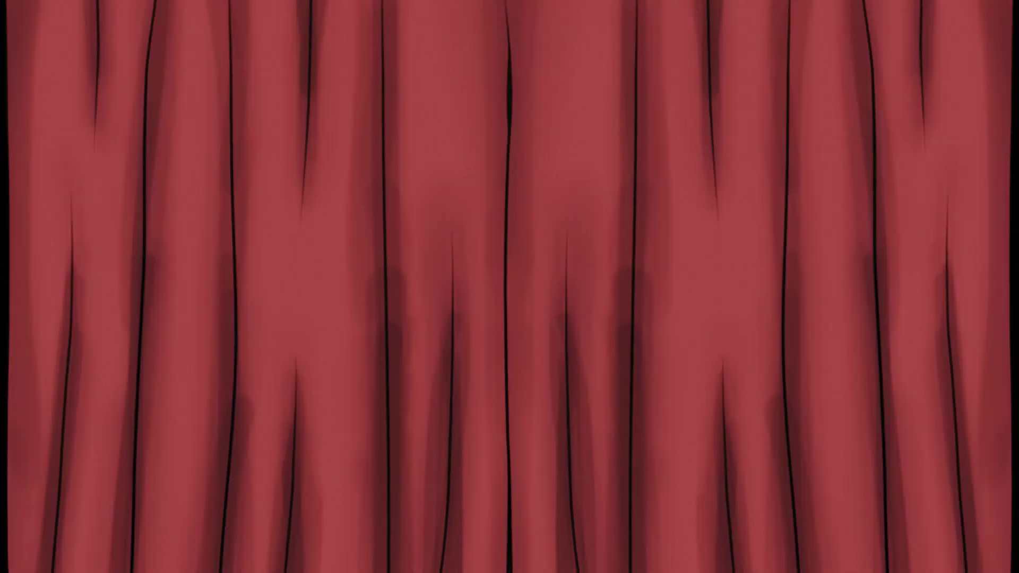
Rotate and move the hand bone into a new test pose.
key("Return")
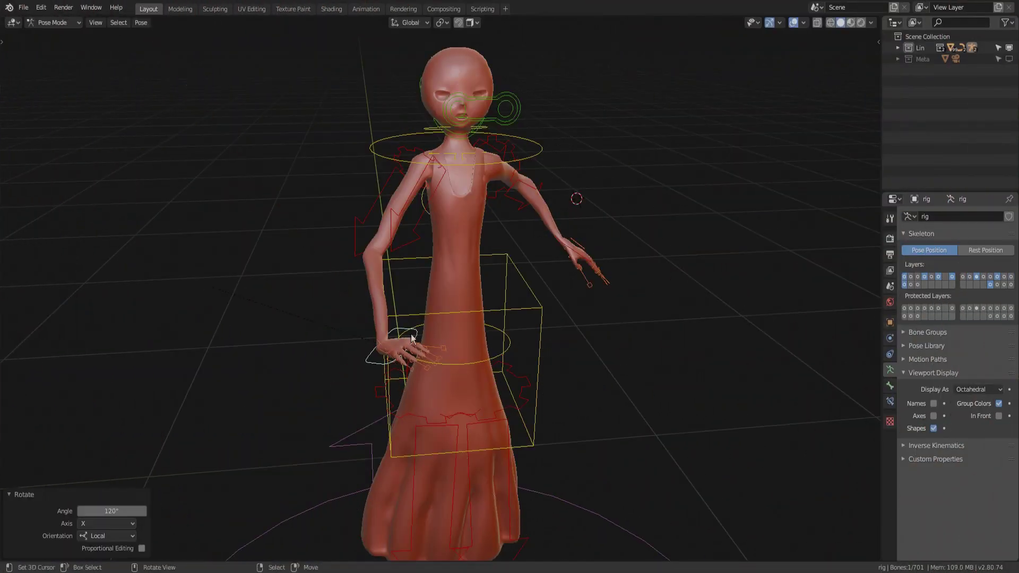
key("g")
left_click(445, 310)
key("r")
key("r")
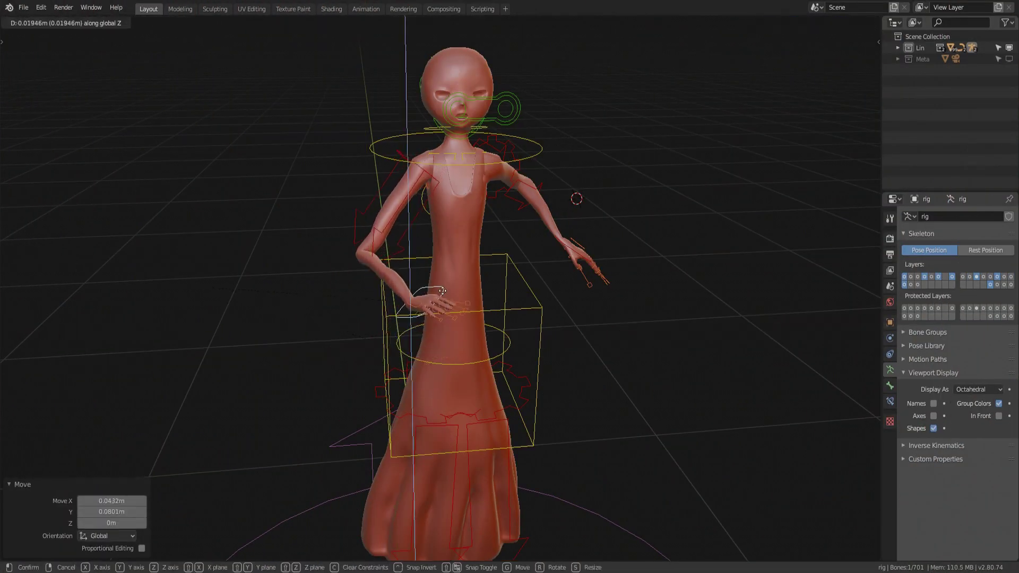
left_click(427, 158)
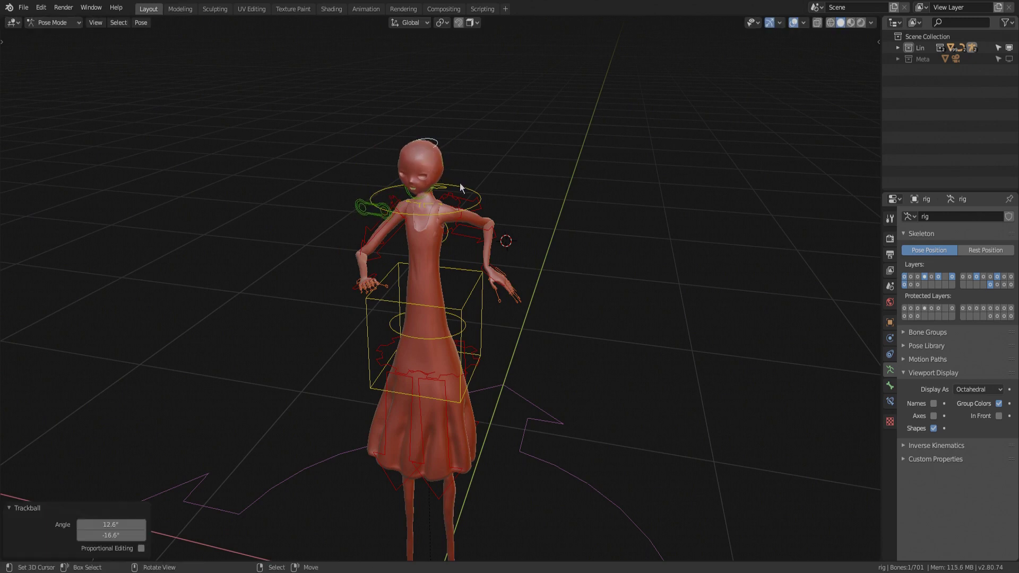
Raise the right and left foot controls vertically along Z.
scroll(461, 189, "up", 3)
left_click(451, 486)
key("g")
key("z")
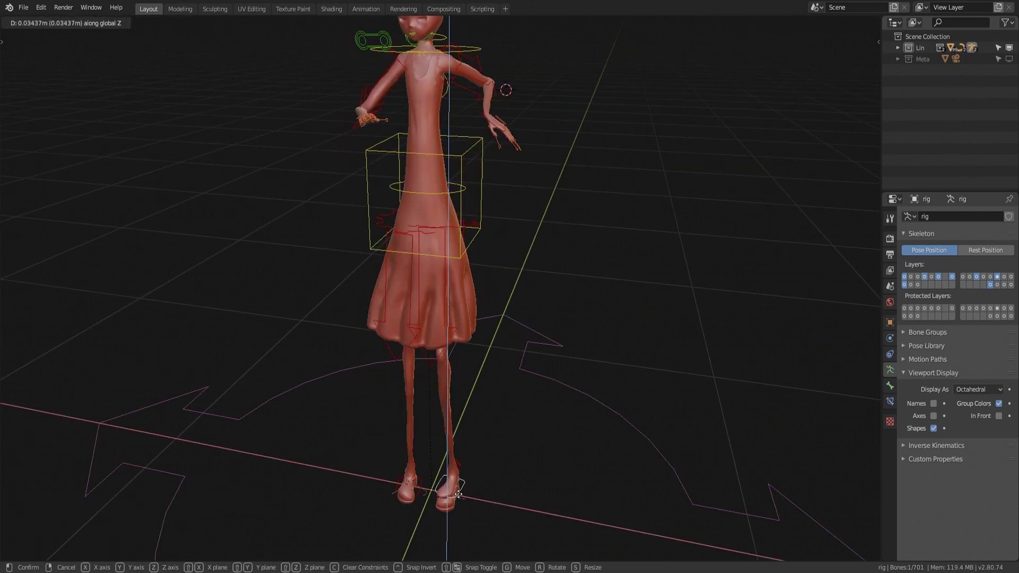
left_click(460, 457)
left_click(407, 484)
key("g")
key("z")
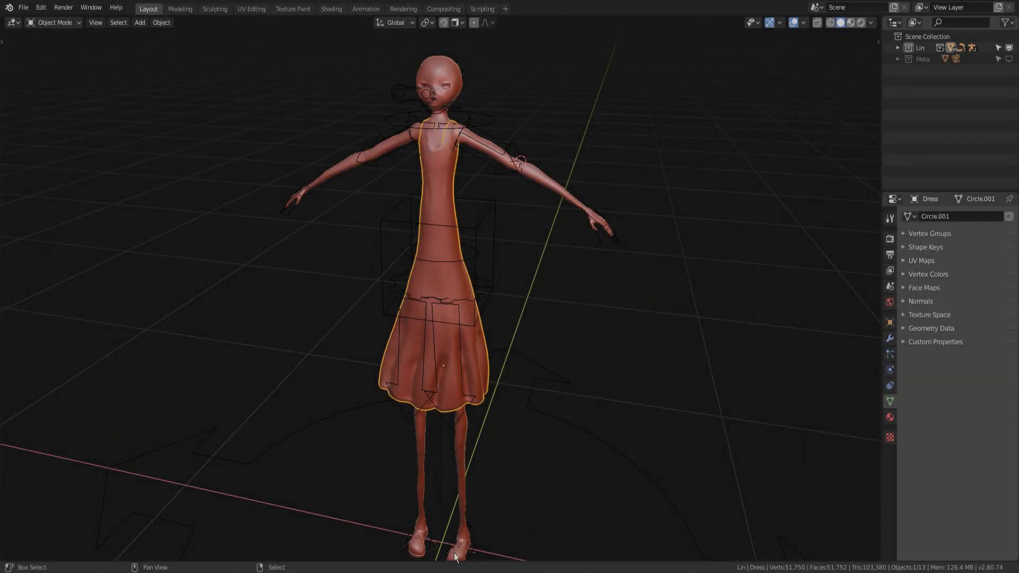
Parent the shoes and dress to the rig With Automatic Weights.
left_click(454, 556, "shift")
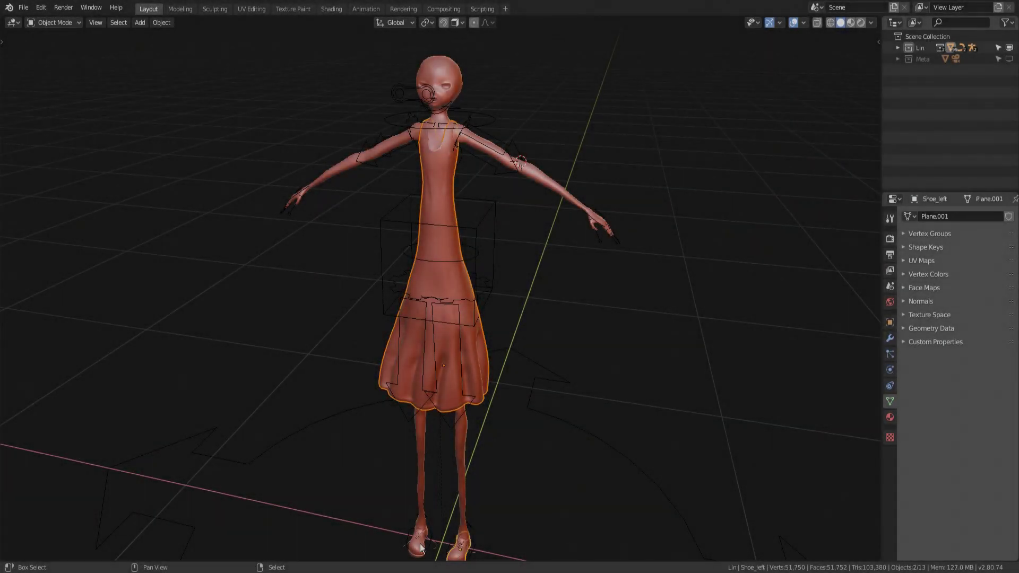
left_click(440, 422, "shift")
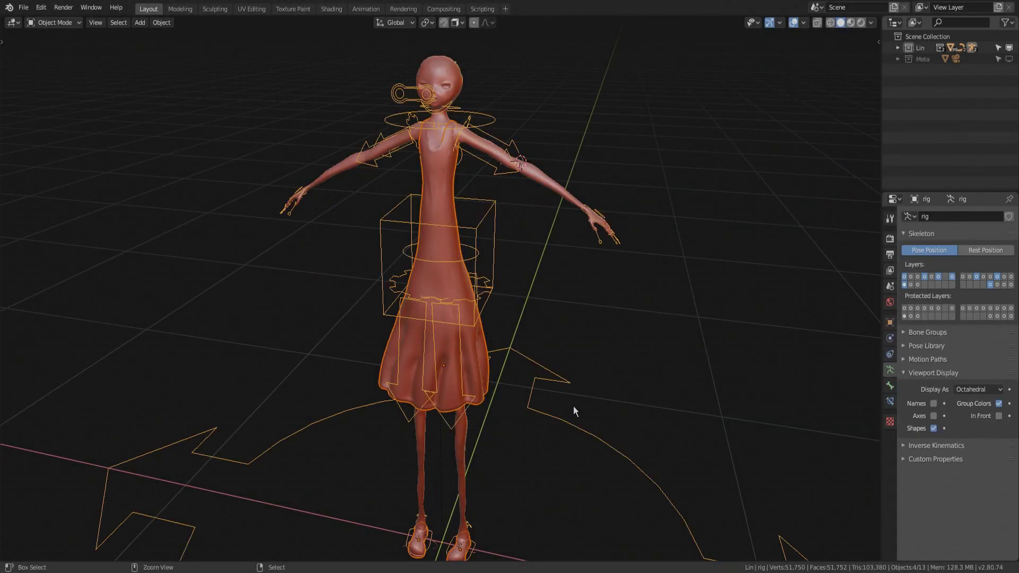
key("ctrl+p")
left_click(564, 474)
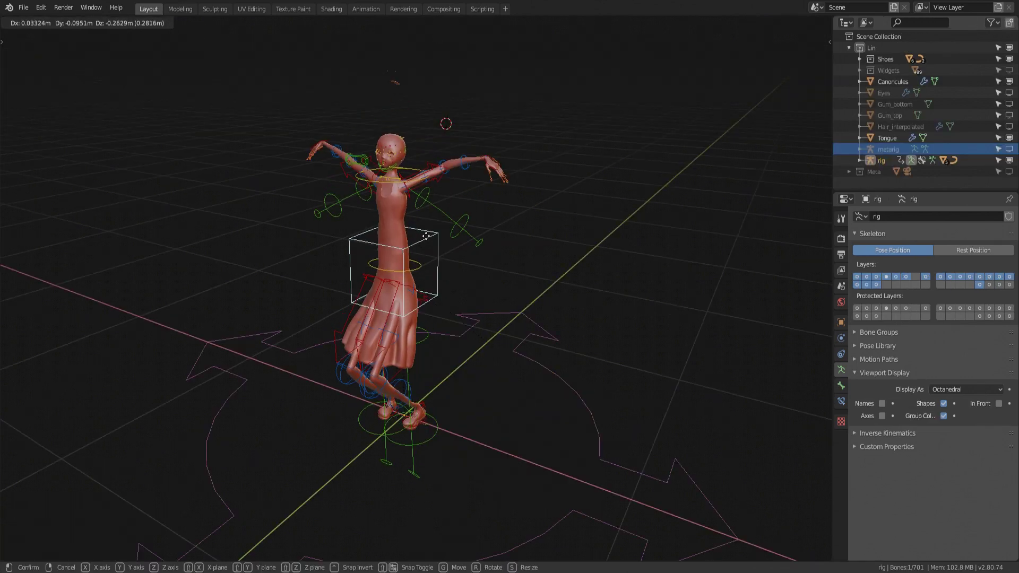
Rotate a foot bone and orbit to check the shoes follow, then edit the dress mesh.
scroll(419, 304, "up", 3)
scroll(425, 357, "up", 2)
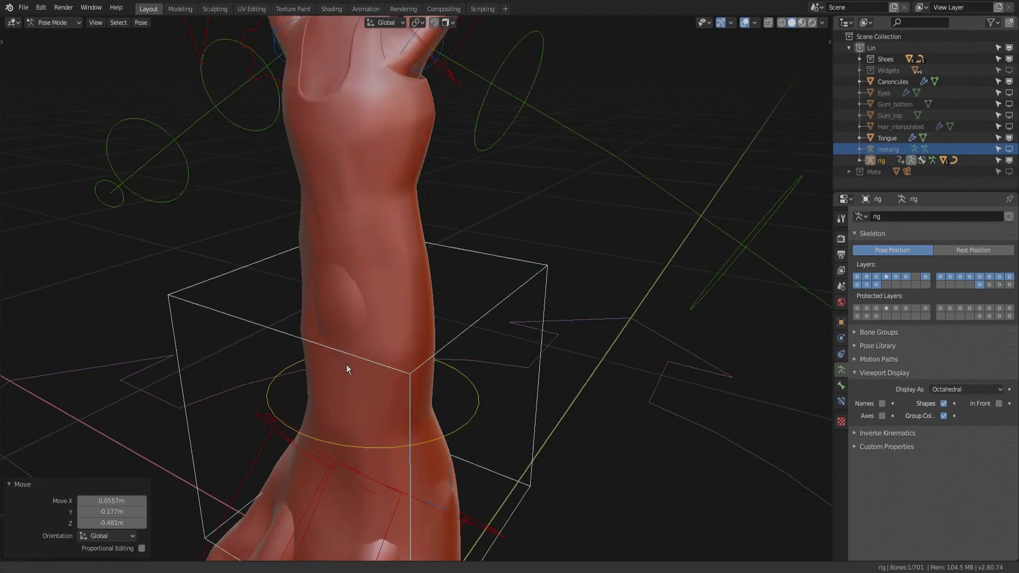
scroll(345, 368, "up", 2)
scroll(418, 288, "up", 2)
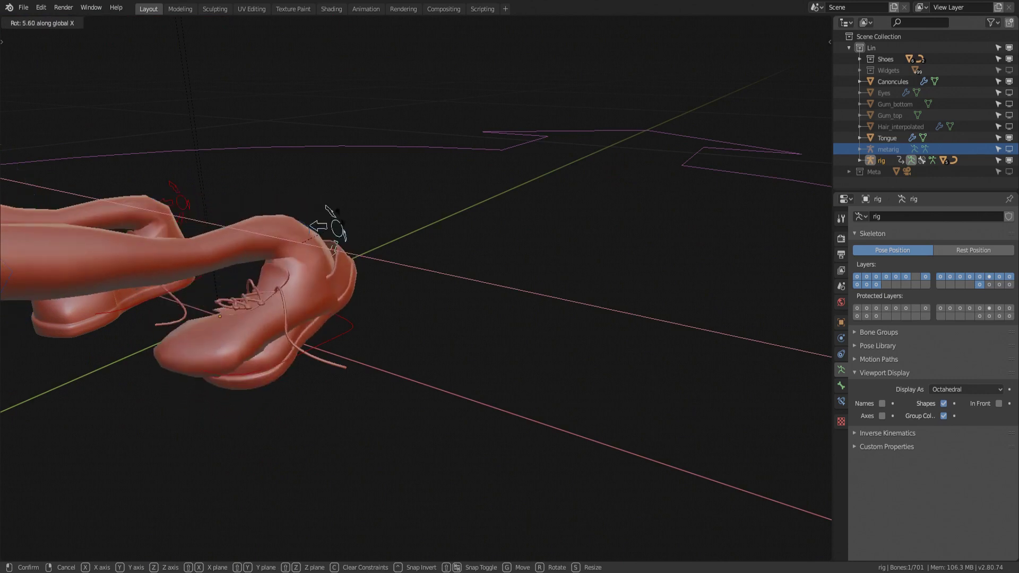
left_click(397, 291)
middle_click_drag(396, 291, 445, 296)
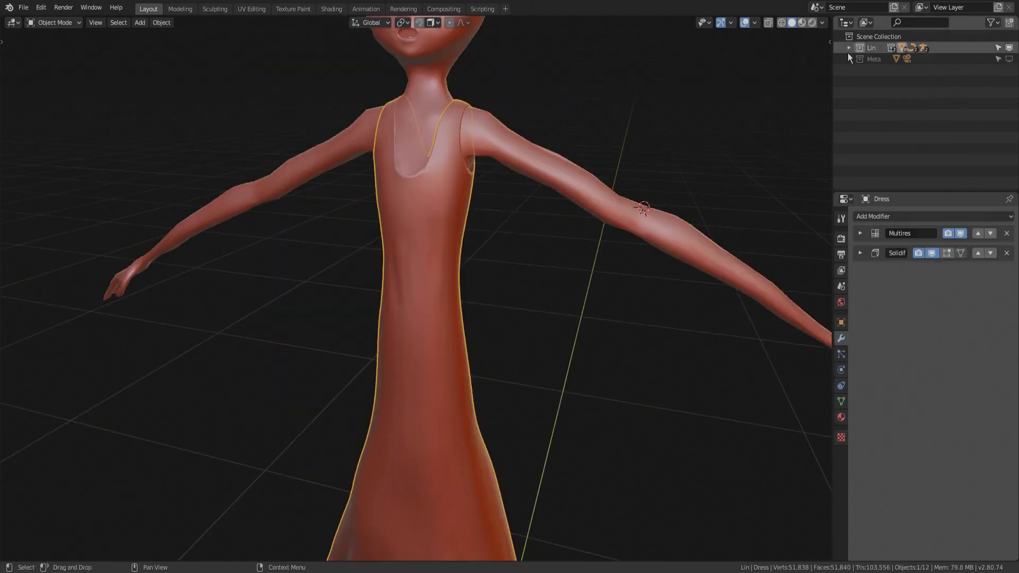
key("Tab")
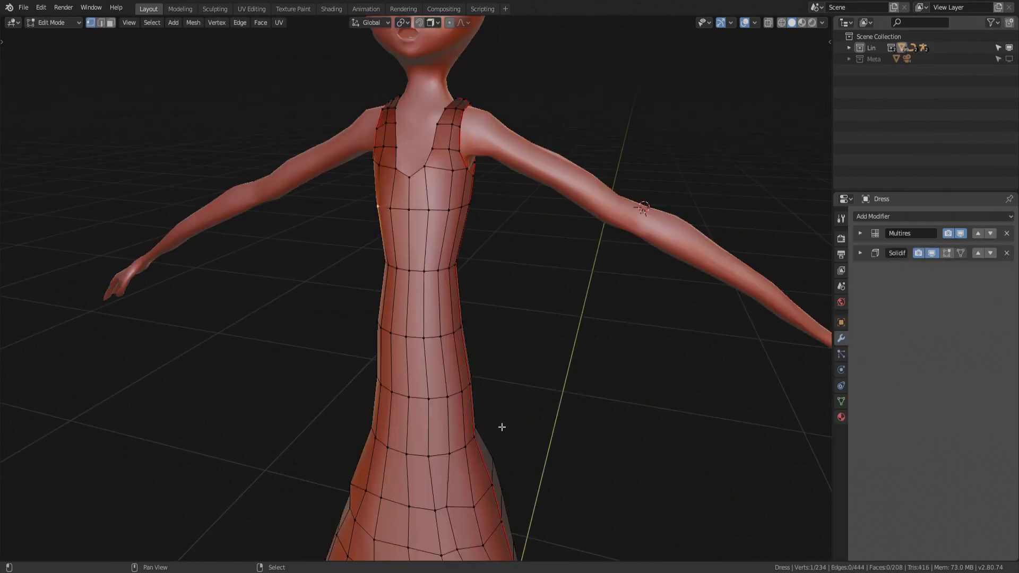
Pan and zoom along the dress mesh to inspect it on the figure.
scroll(495, 251, "up", 3)
middle_click_drag(495, 251, 518, 123, "shift")
scroll(519, 164, "down", 3)
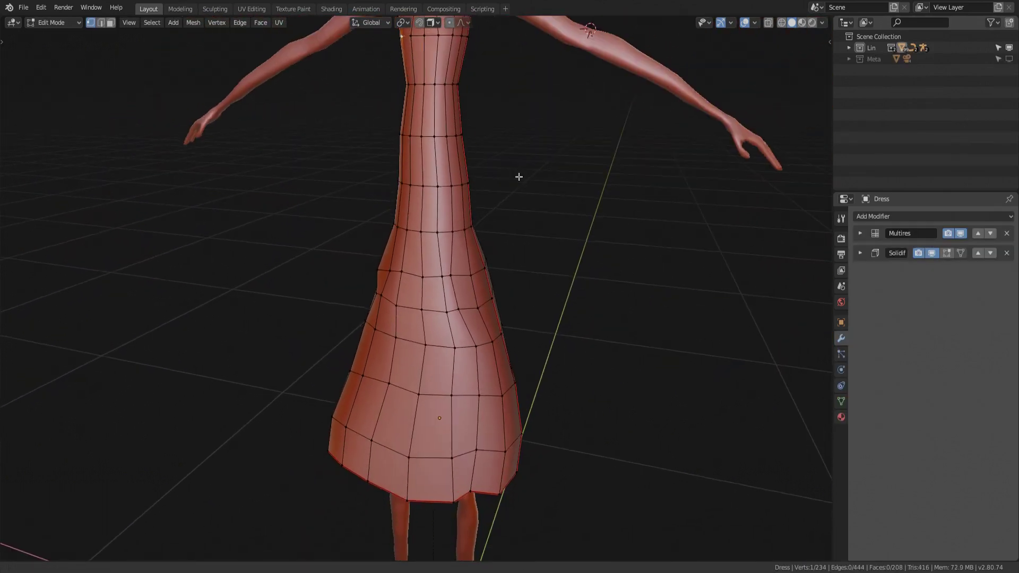
scroll(519, 175, "up", 1)
middle_click_drag(519, 175, 547, 291, "shift")
scroll(532, 191, "up", 2)
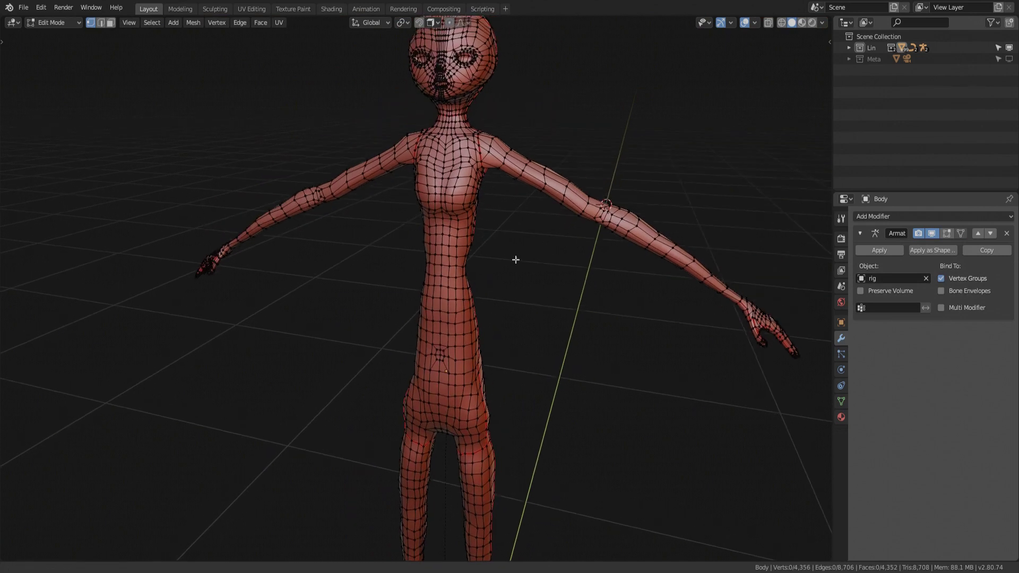
scroll(514, 260, "up", 2)
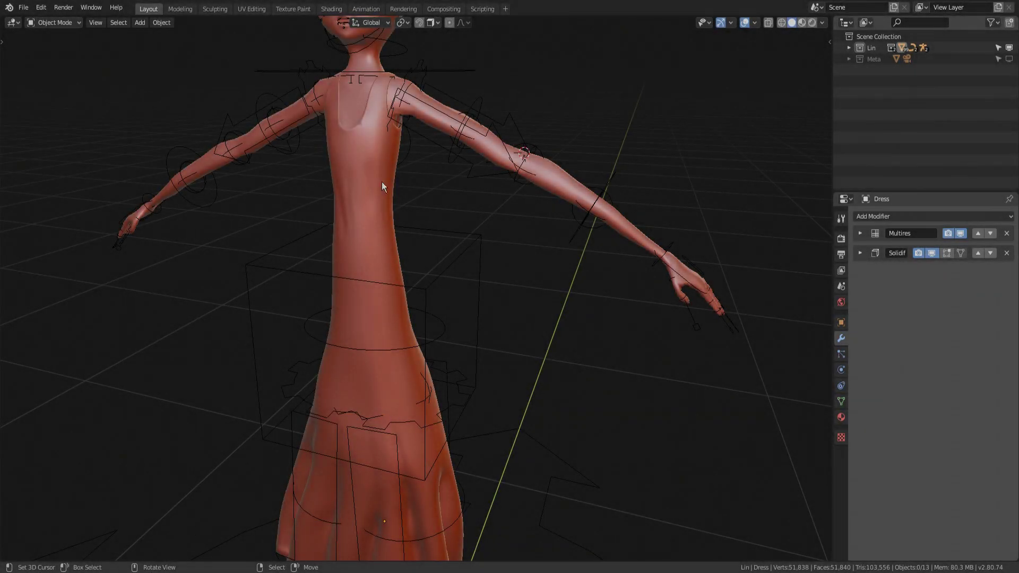
Parent the Dress to the rig With Empty Groups, then zoom in to inspect it.
left_click(383, 186)
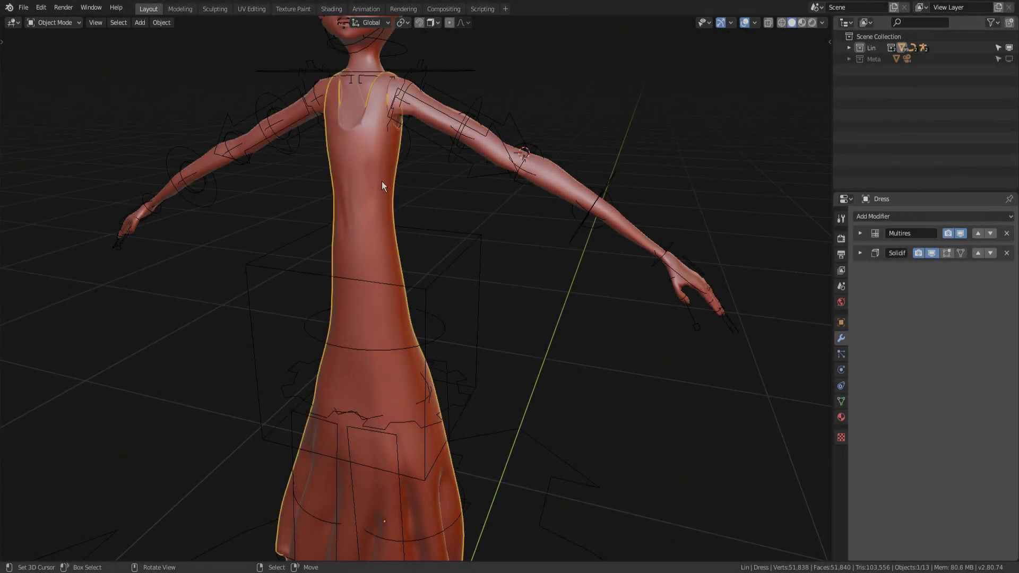
left_click(480, 238, "shift")
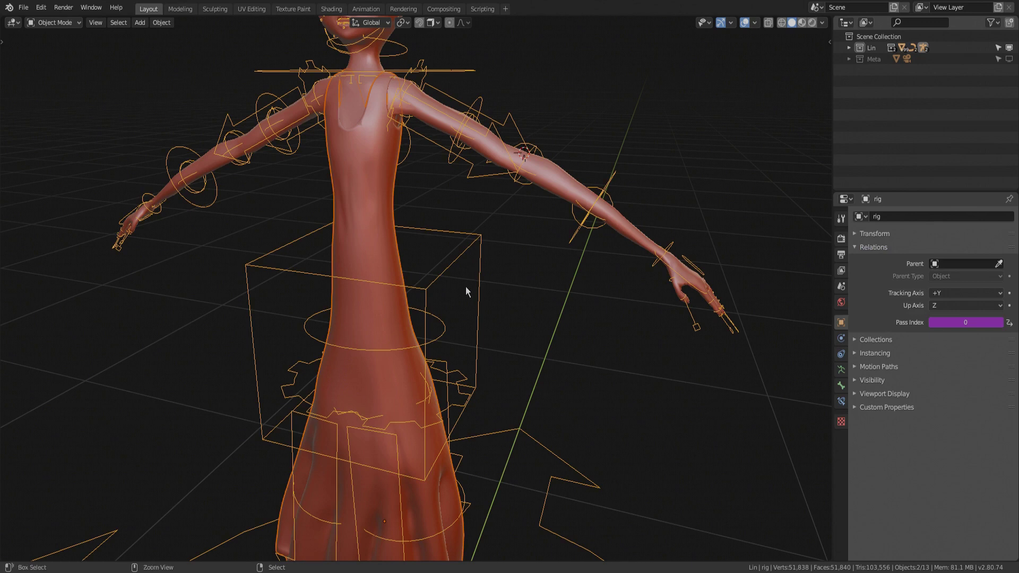
key("ctrl+p")
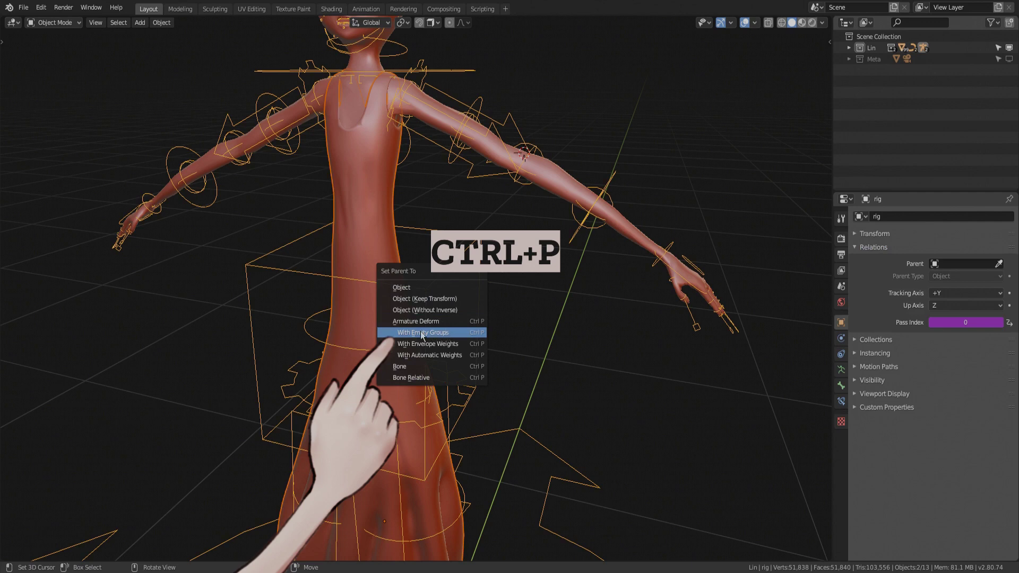
left_click(450, 336)
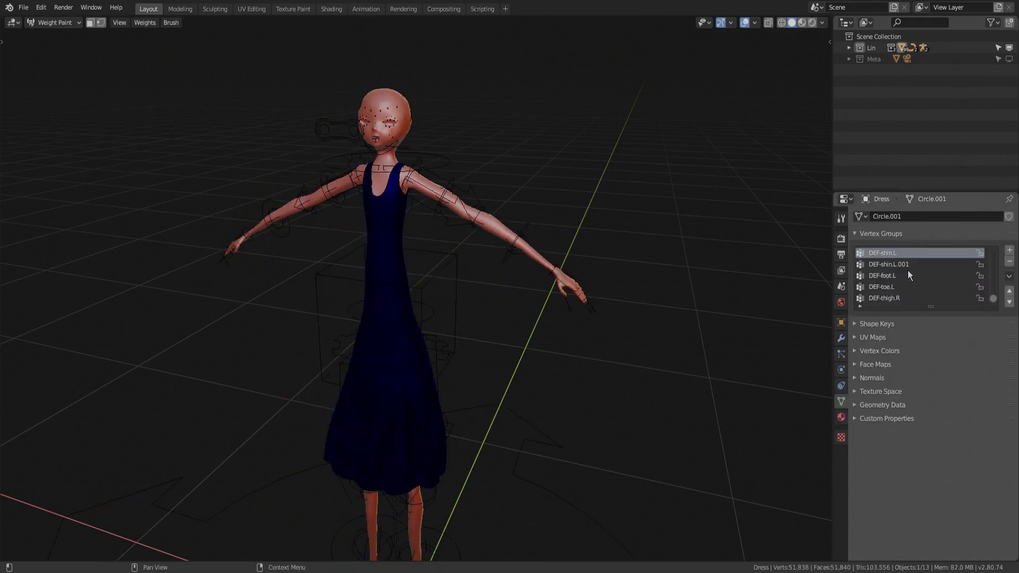
scroll(907, 272, "up", 3)
scroll(908, 271, "up", 3)
scroll(907, 272, "up", 3)
scroll(907, 272, "up", 3)
scroll(909, 271, "up", 3)
scroll(908, 271, "up", 3)
scroll(909, 271, "up", 3)
scroll(908, 271, "up", 3)
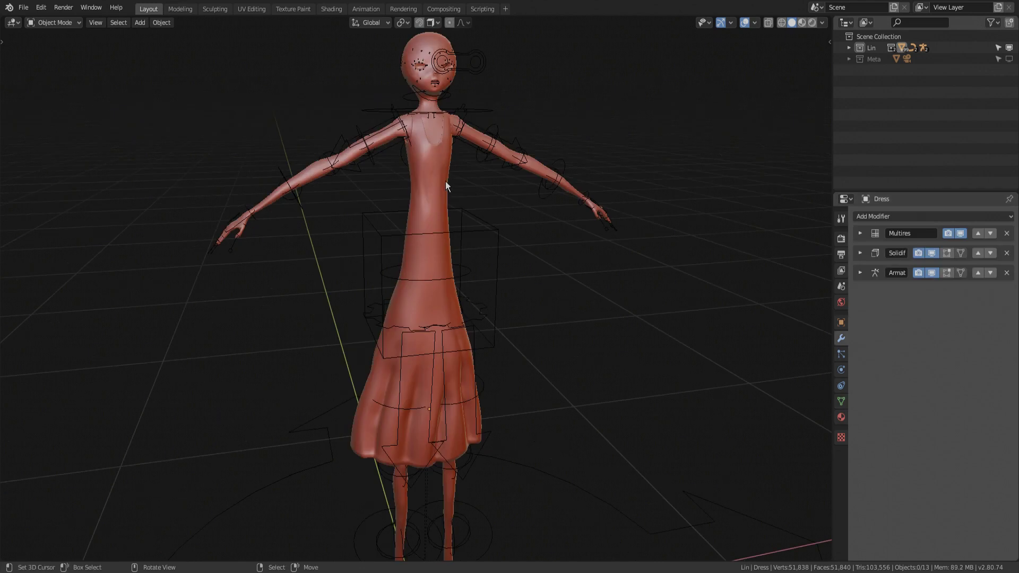
Add a Data Transfer modifier to the Dress using Body's vertex groups, then apply it.
left_click(444, 181)
left_click(897, 219)
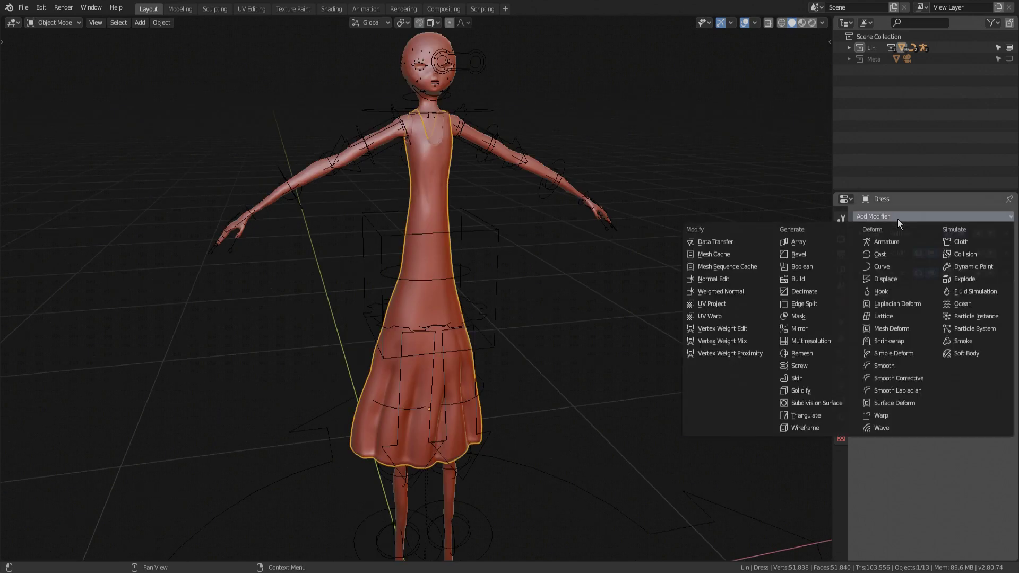
left_click(712, 241)
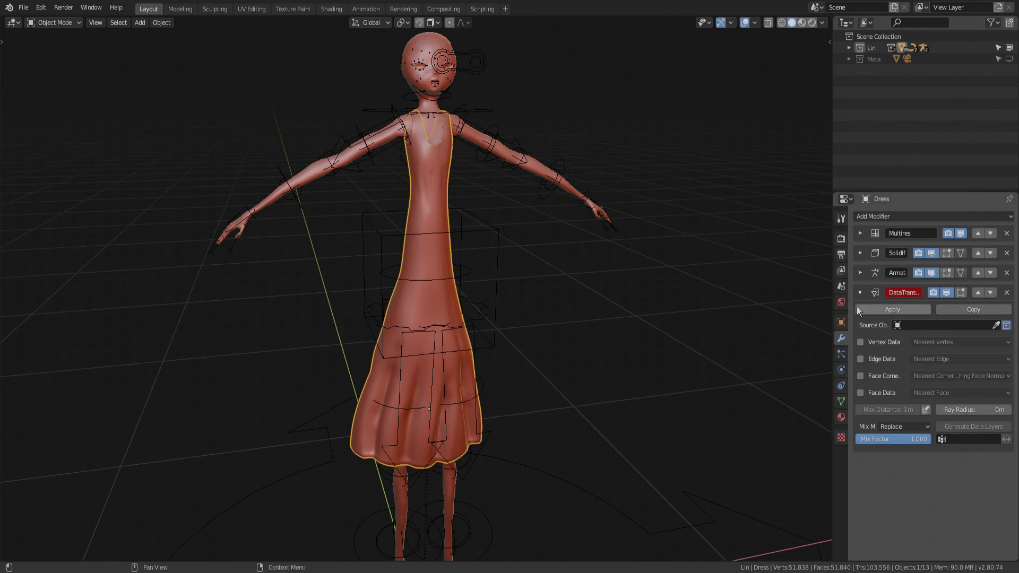
left_click(997, 326)
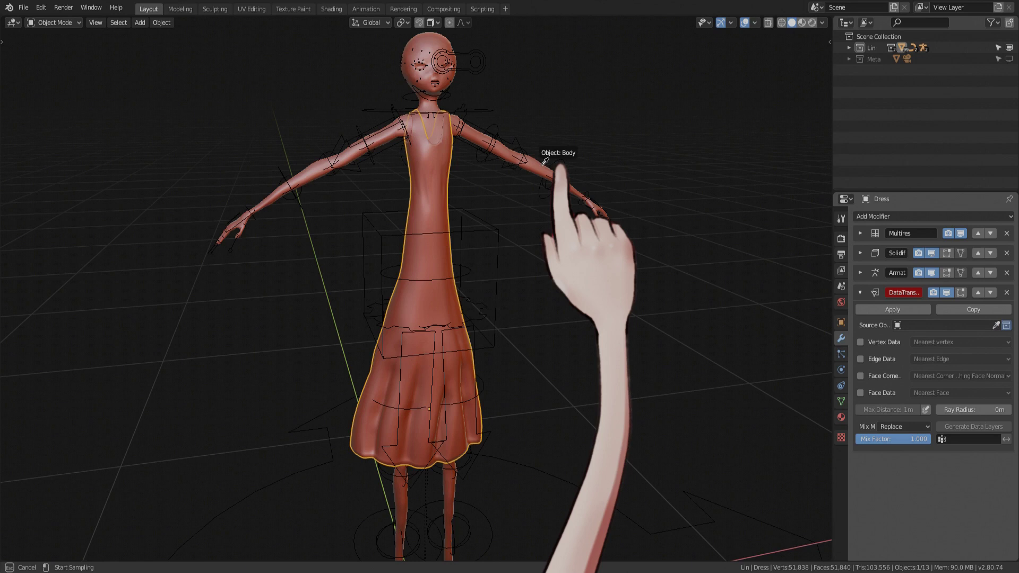
left_click(545, 162)
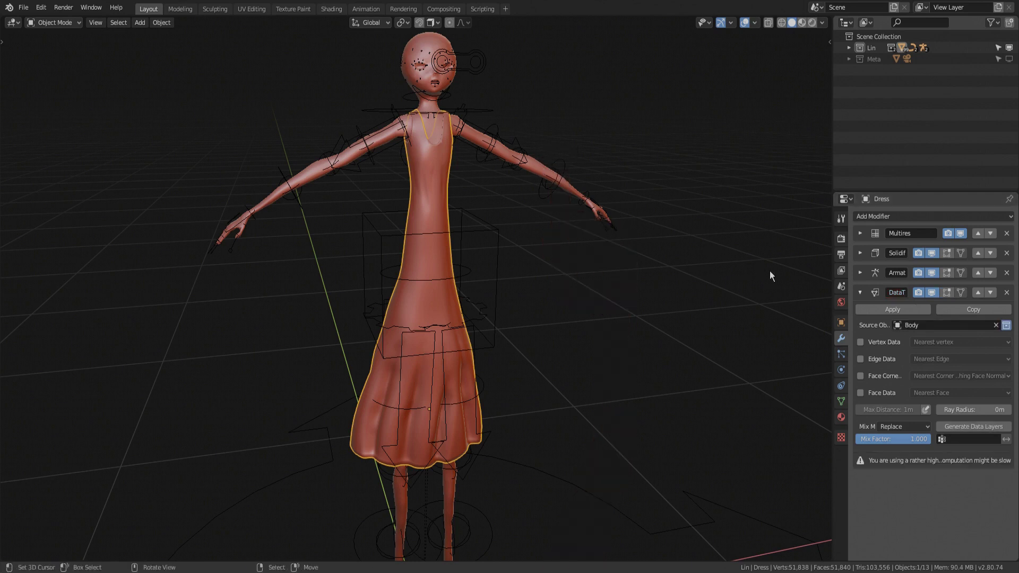
left_click(861, 343)
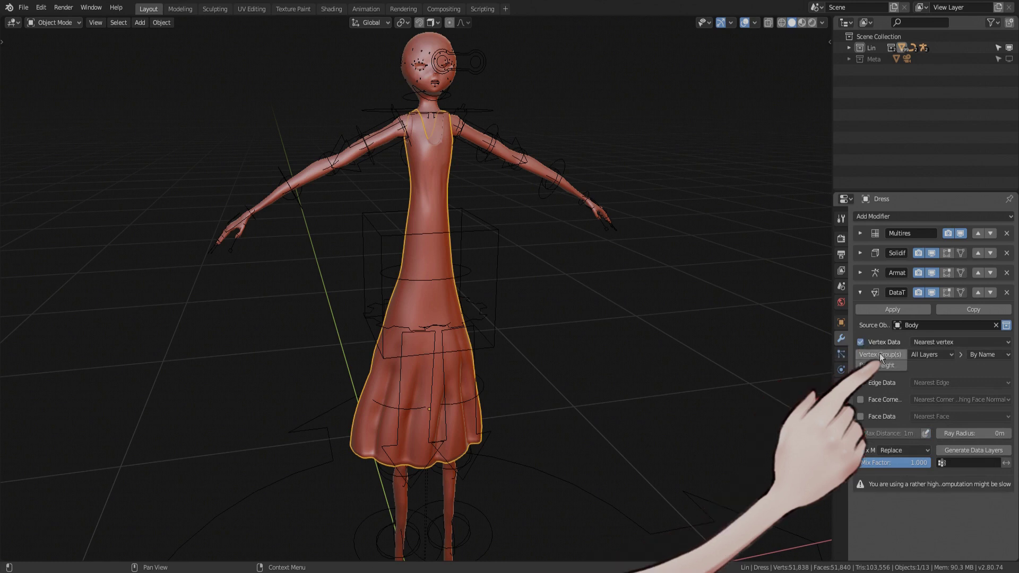
left_click(883, 354)
left_click(902, 311)
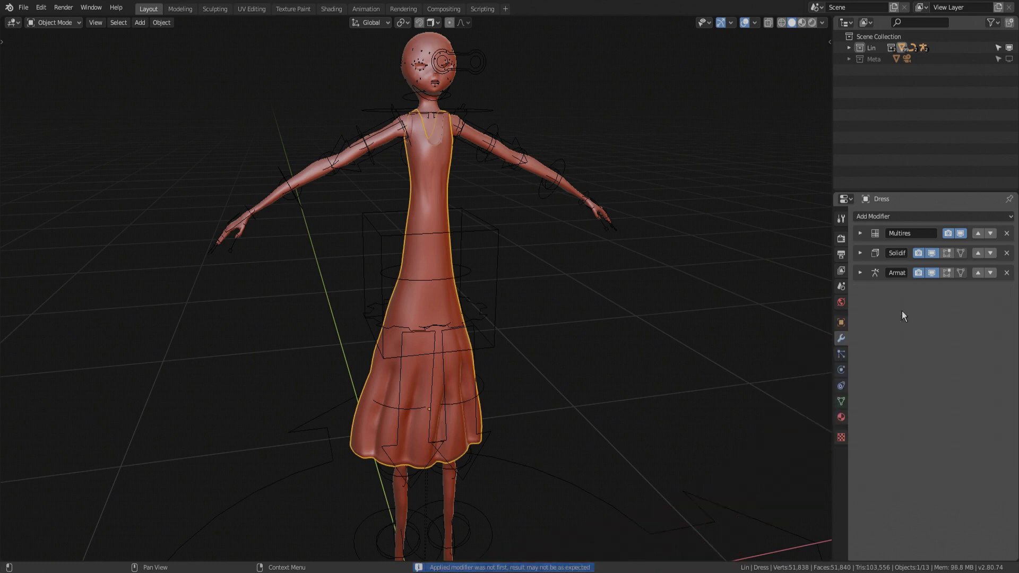
Move the rig pose down and up along Z to test the dress deformation.
scroll(896, 269, "down", 1, "ctrl")
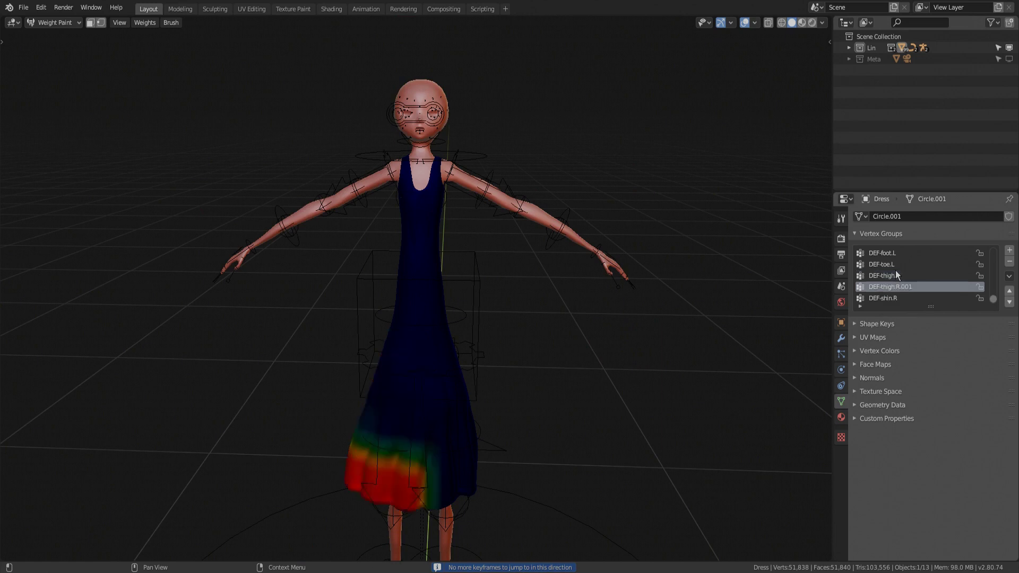
scroll(896, 270, "up", 2, "ctrl")
scroll(896, 273, "up", 1, "ctrl")
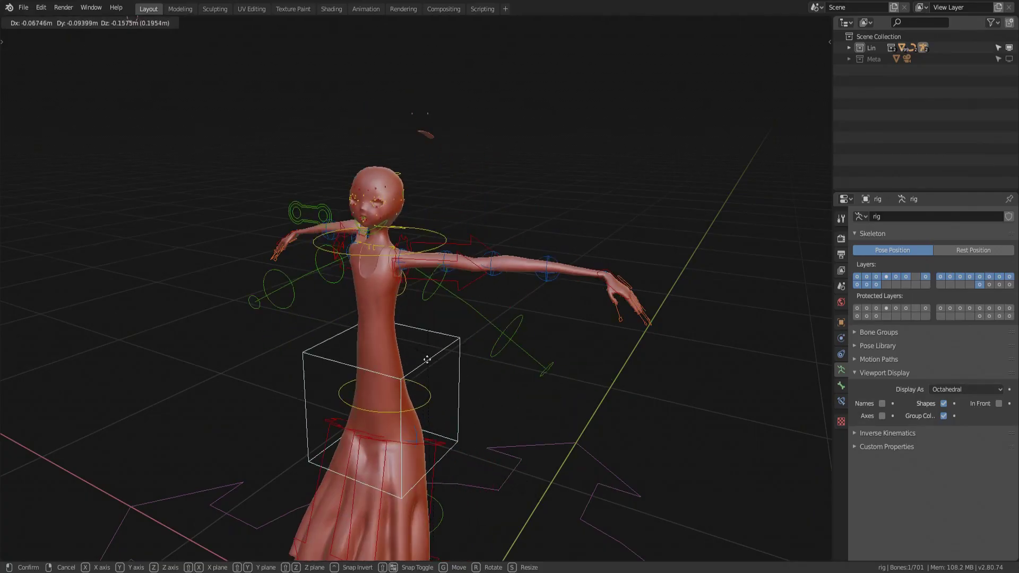
key("r")
key("x")
key("Escape")
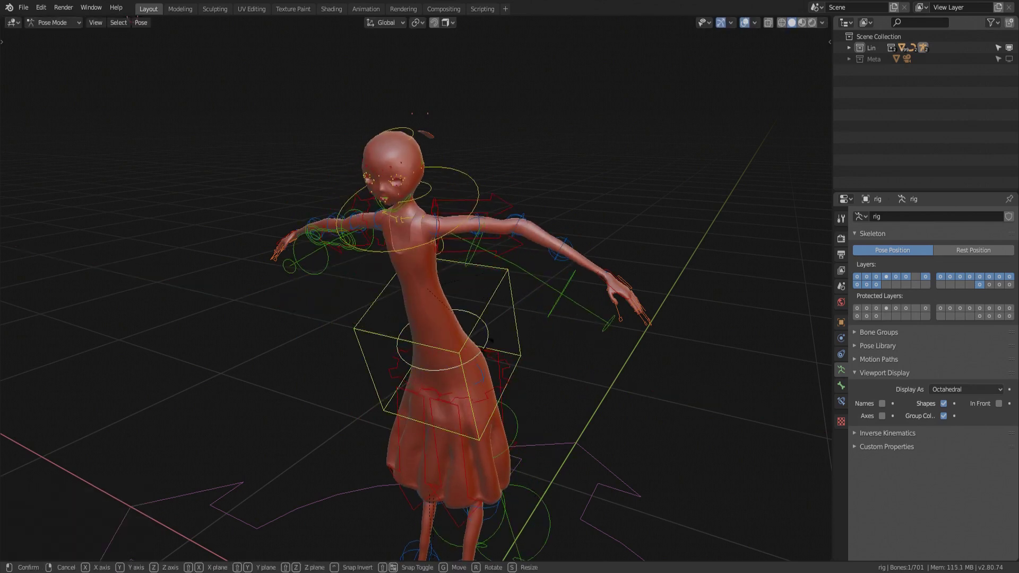
key("g")
key("z")
left_click(503, 332)
key("g")
key("z")
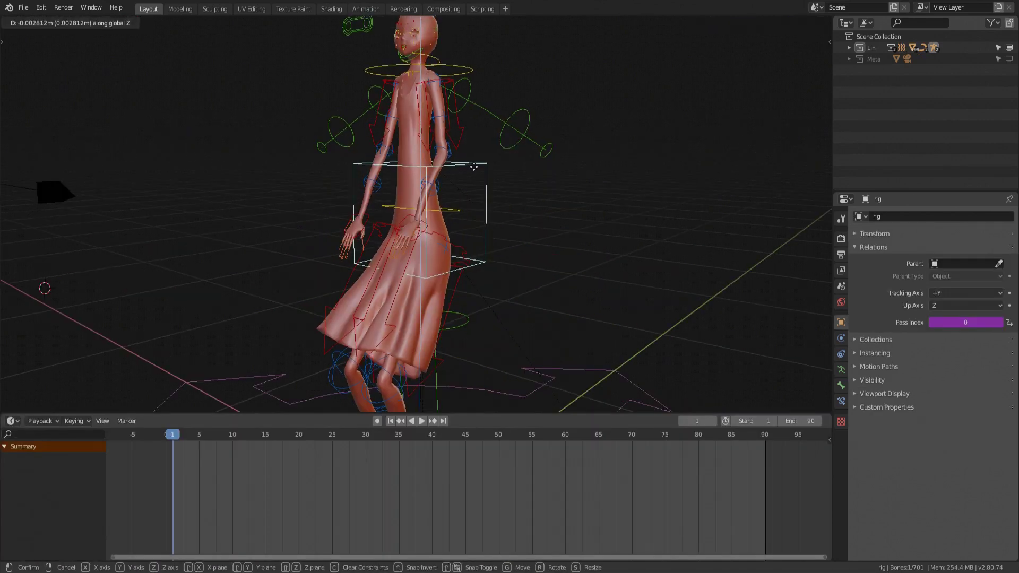
left_click(474, 167)
Play the animation, lower the rig to -0.204 m, and orbit to watch the dress.
key("space")
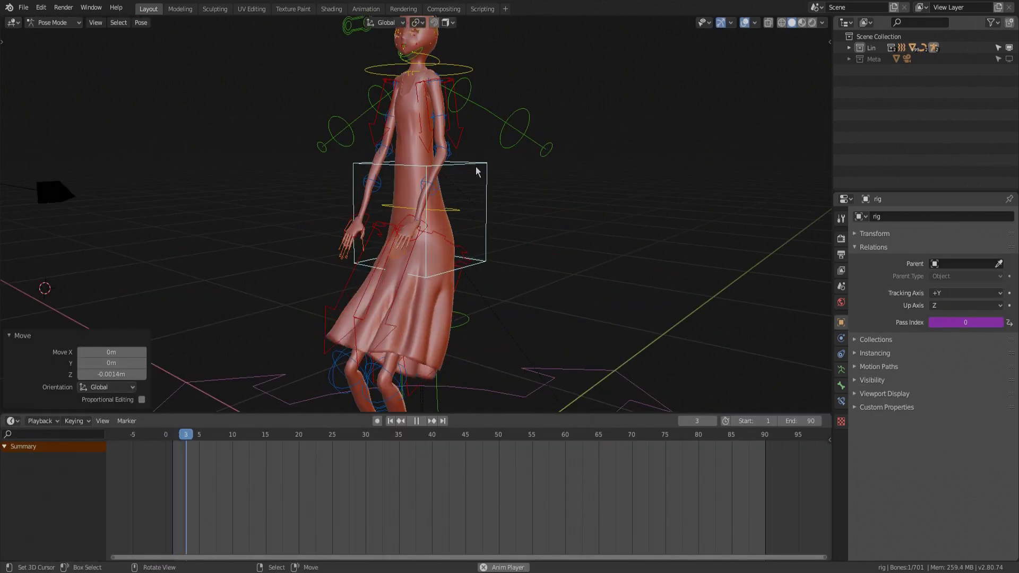
key("g")
key("z")
left_click(462, 287)
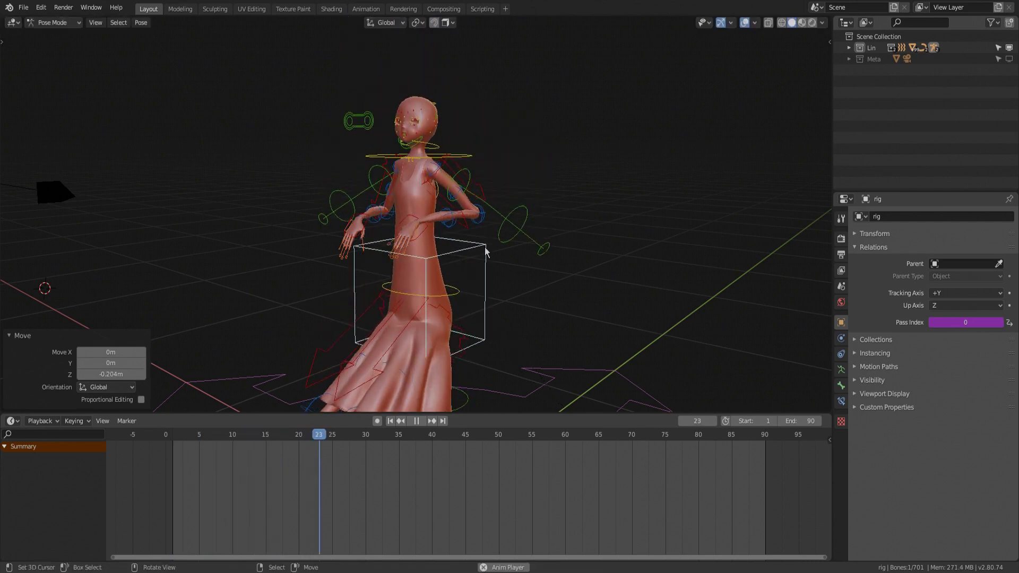
middle_click_drag(456, 301, 451, 202)
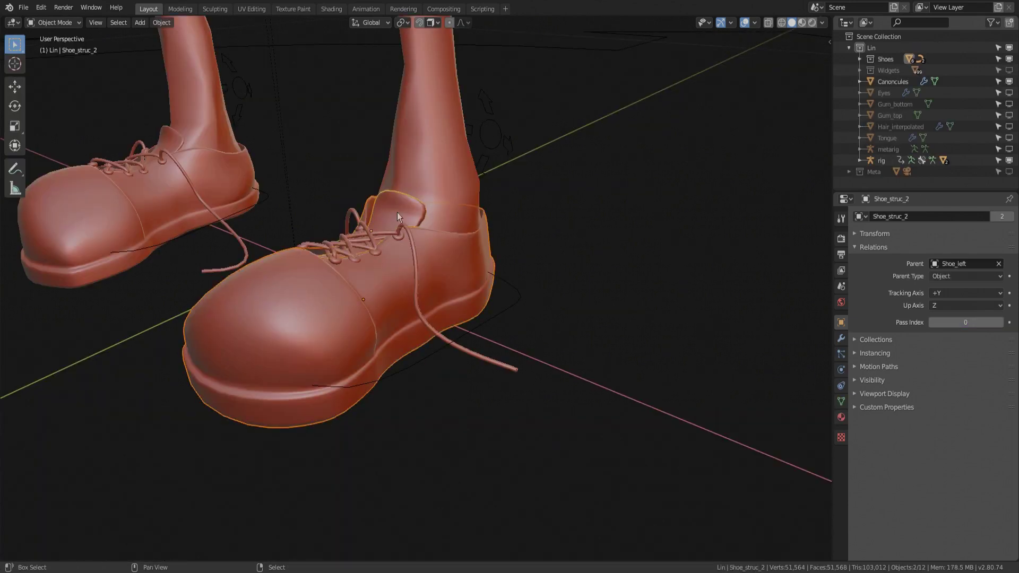
Select the left shoe's lace structure.
left_click(412, 243, "shift")
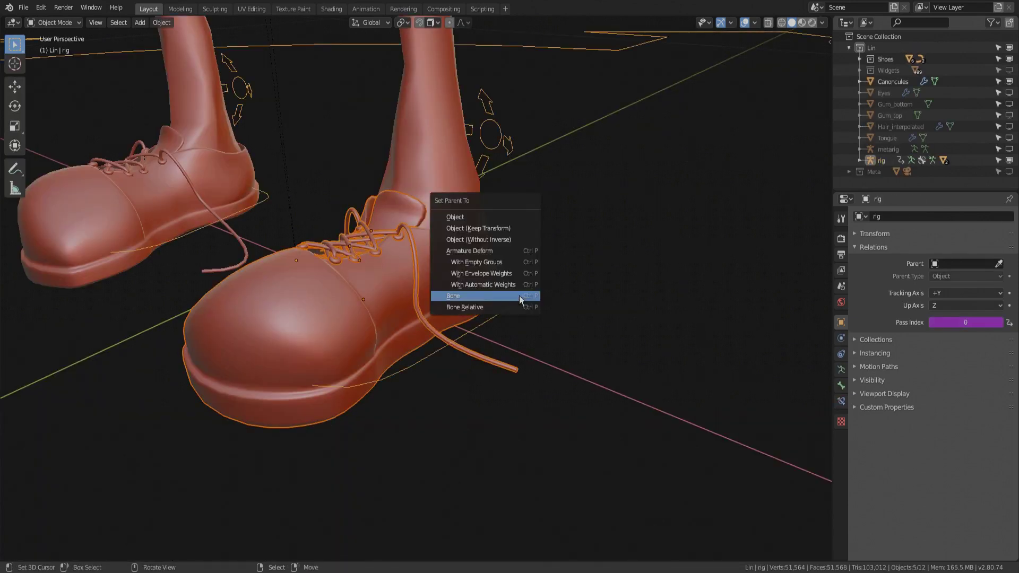
Transfer Body's vertex groups to the shoe structure via Data Transfer and apply it.
left_click(996, 325)
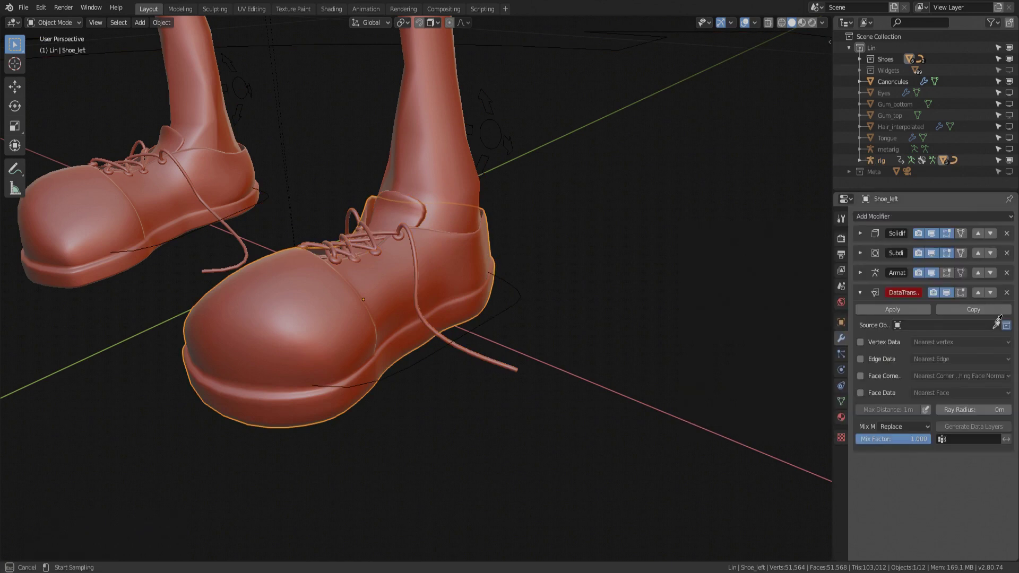
left_click(448, 109)
left_click(860, 342)
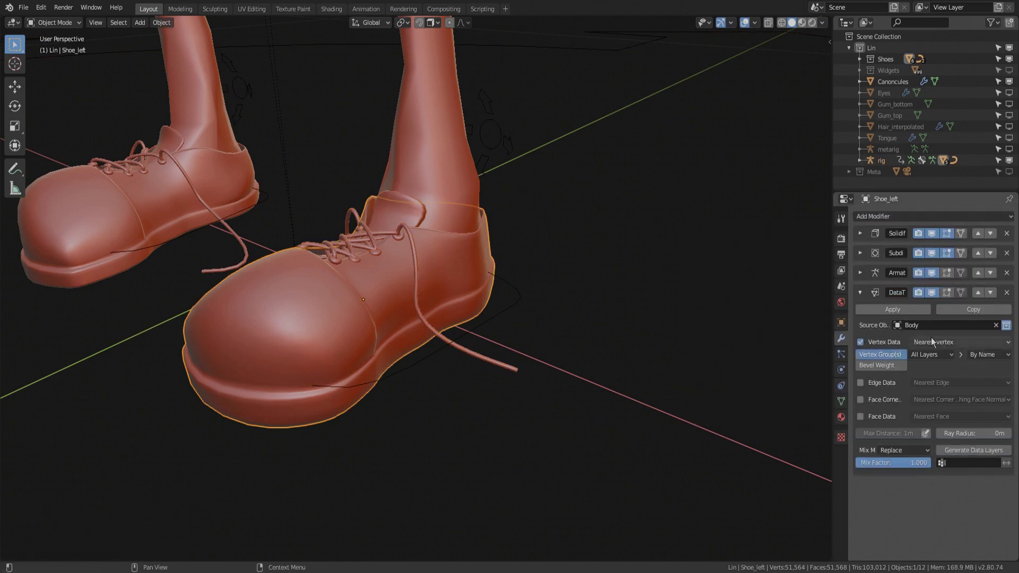
left_click(892, 309)
Add a Data Transfer modifier to the laces_holes piece.
left_click(403, 239)
left_click(934, 216)
left_click(722, 245)
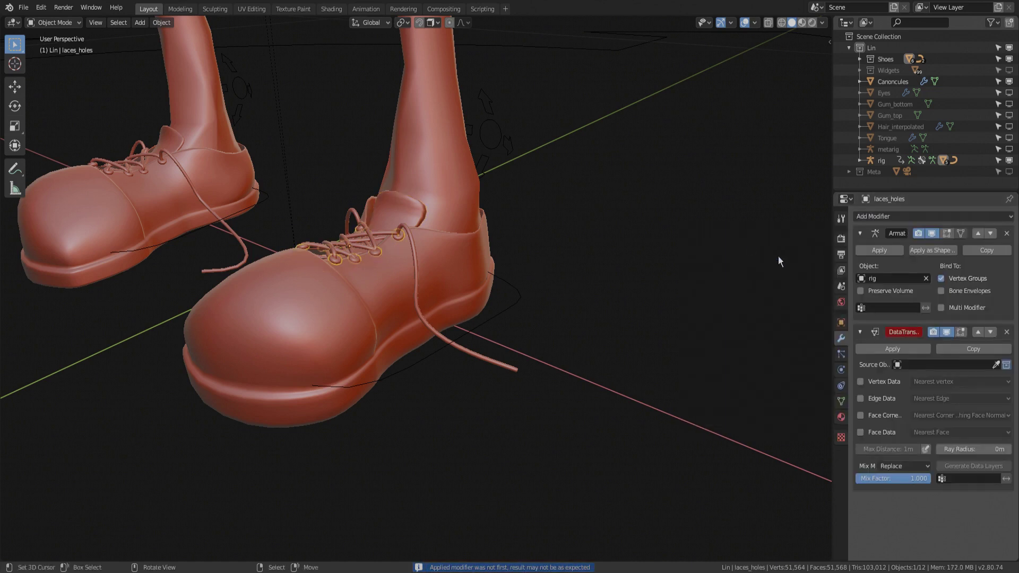
Rotate the left heel control 60.3° about X and rotate the left foot to lift the shoe.
key("r")
key("x")
left_click(447, 313)
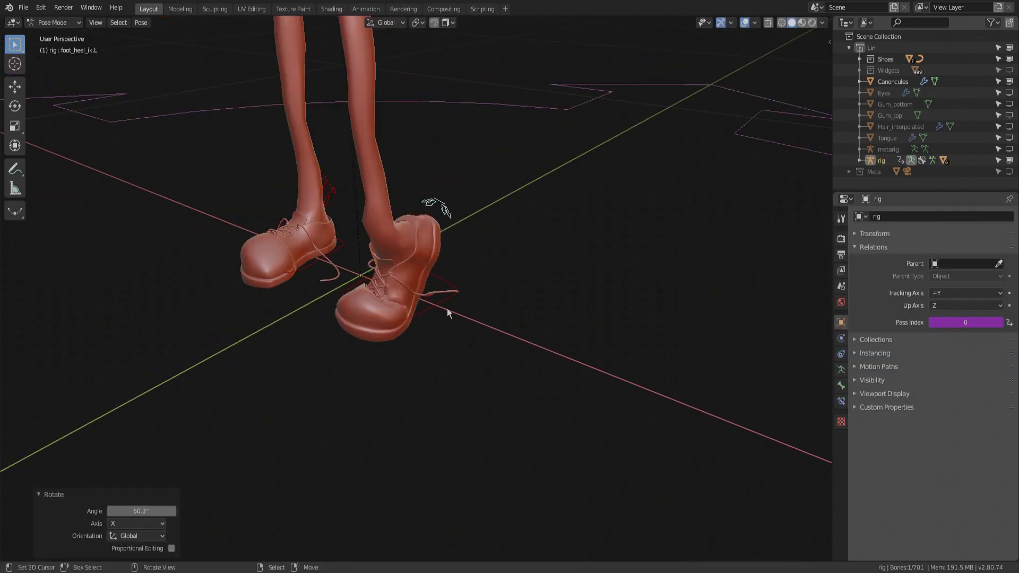
key("r")
key("x")
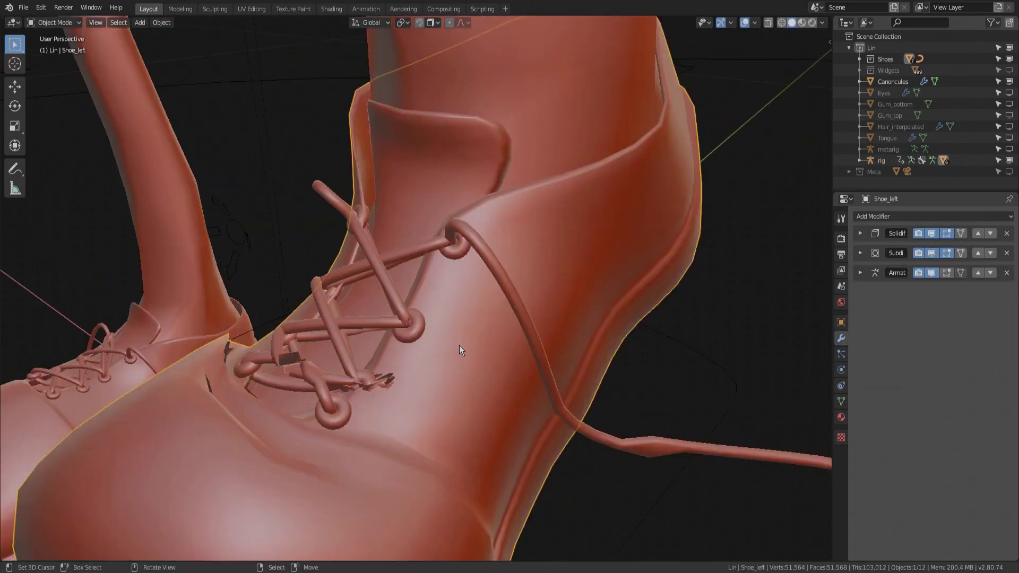
Zoom and orbit closely around the left shoe to inspect how its laces deform.
scroll(459, 345, "up", 2)
middle_click_drag(394, 393, 457, 350)
scroll(457, 350, "up", 2)
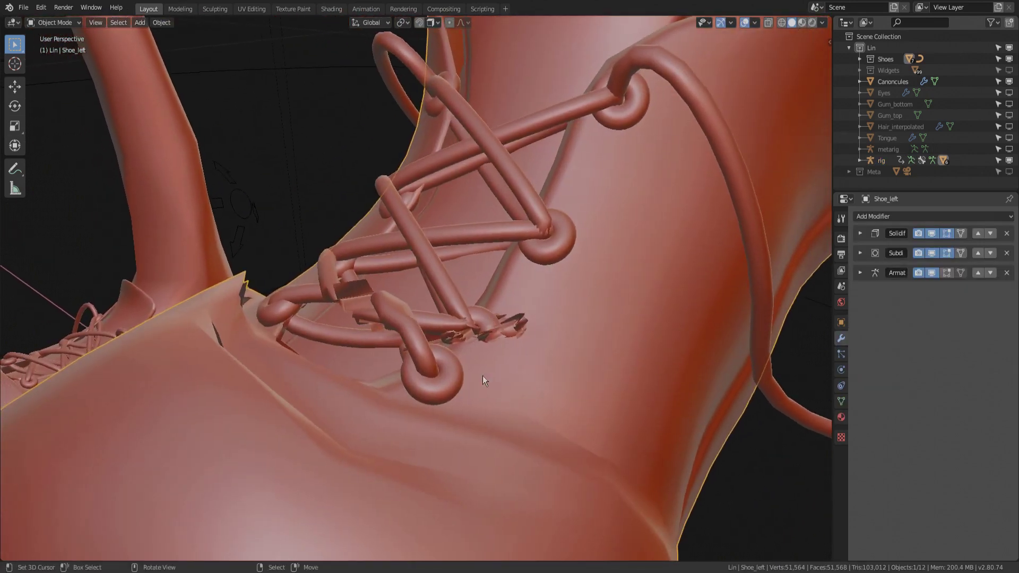
scroll(551, 348, "down", 2)
scroll(551, 348, "down", 2)
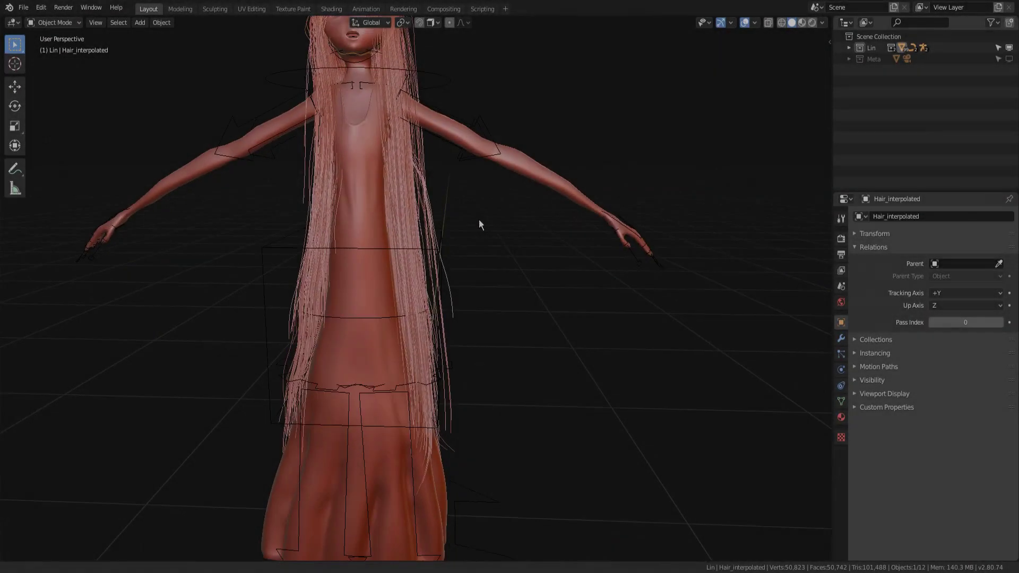
Frame the long-haired character in the viewport and select the rig armature.
scroll(478, 212, "down", 2)
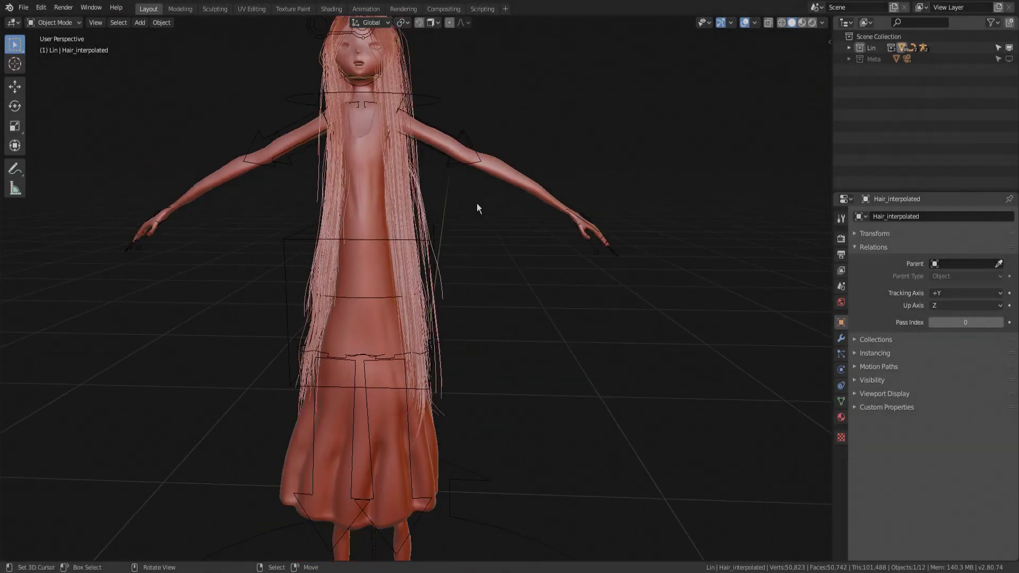
scroll(475, 211, "down", 2)
scroll(472, 219, "down", 2)
mouse_move(483, 223)
middle_mouse_down("shift")
mouse_move(519, 256)
mouse_move(539, 260)
mouse_move(451, 258)
middle_mouse_up("shift")
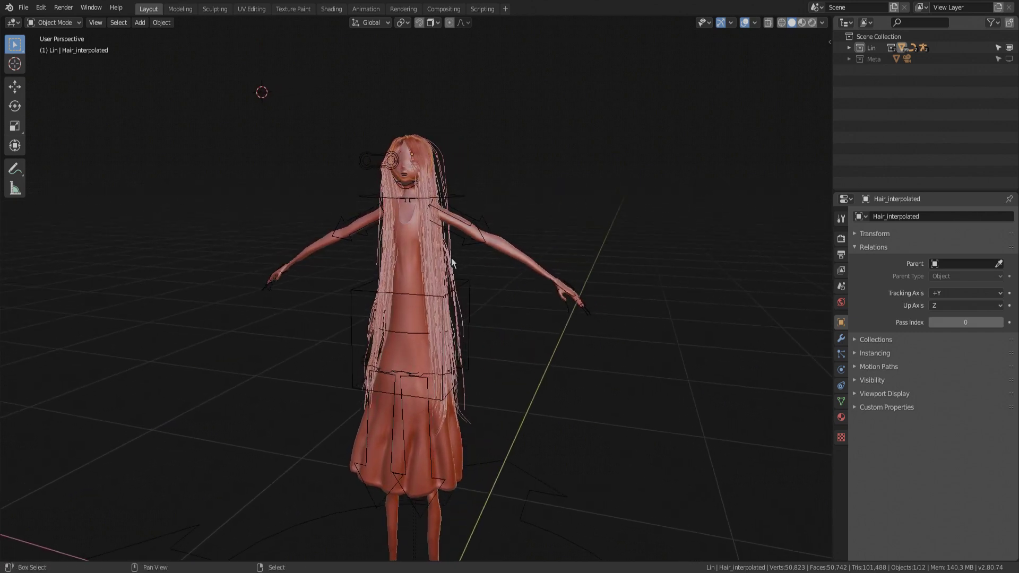
scroll(431, 293, "up", 2)
scroll(439, 294, "up", 1)
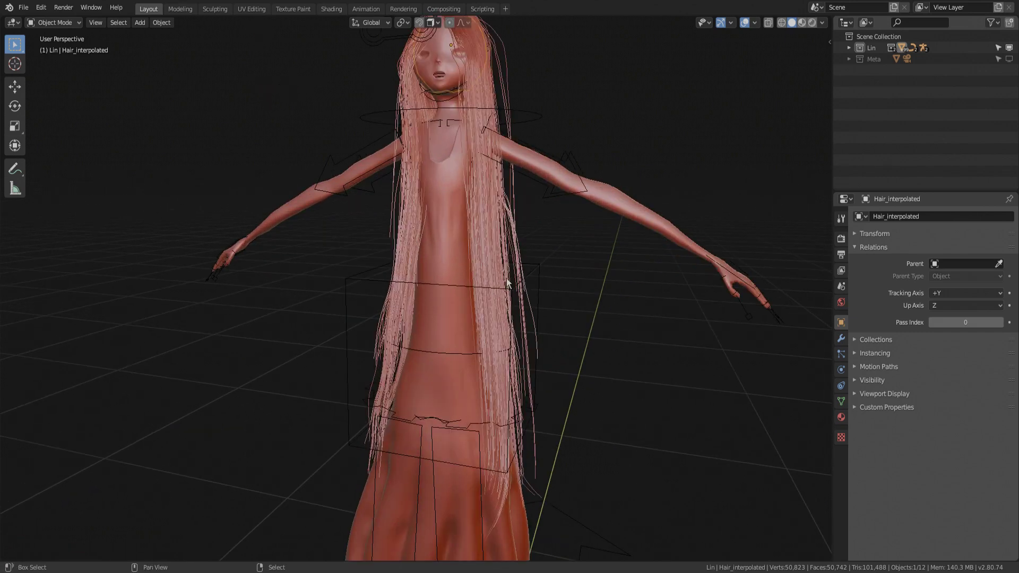
left_click(504, 145)
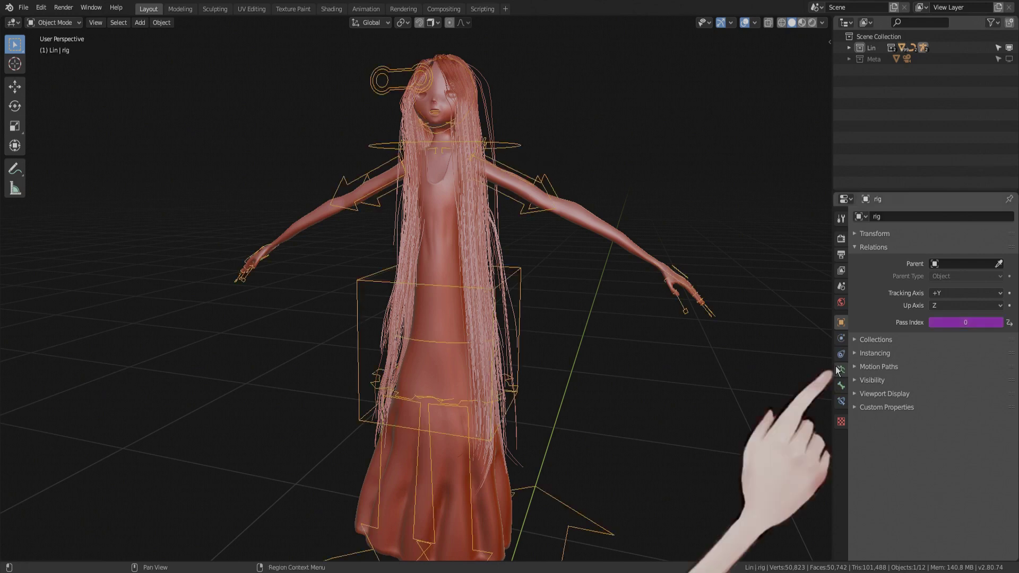
Cycle the rig's Skeleton bone layers until the torso and neck bones are displayed.
left_click(837, 370)
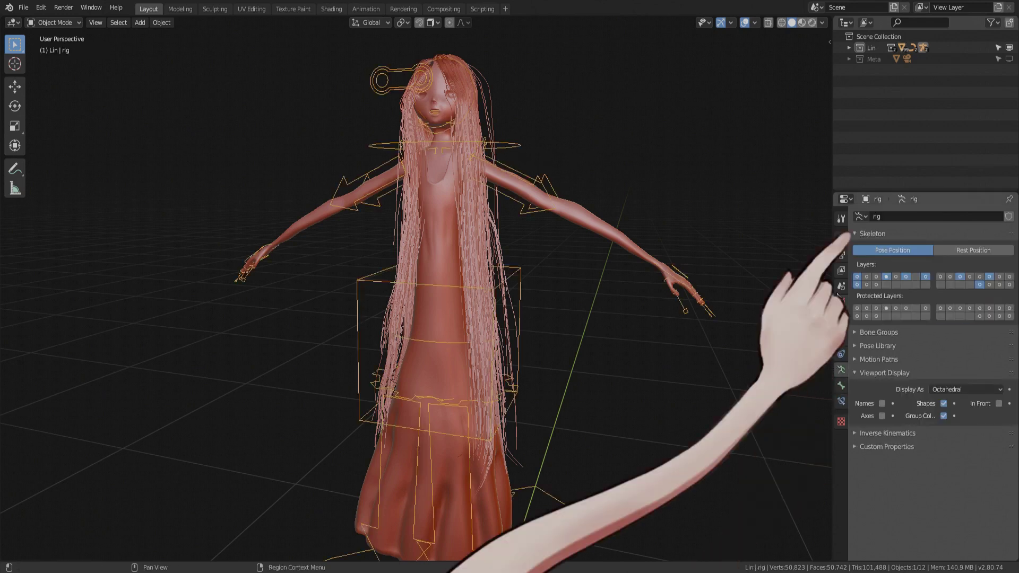
left_click(856, 234)
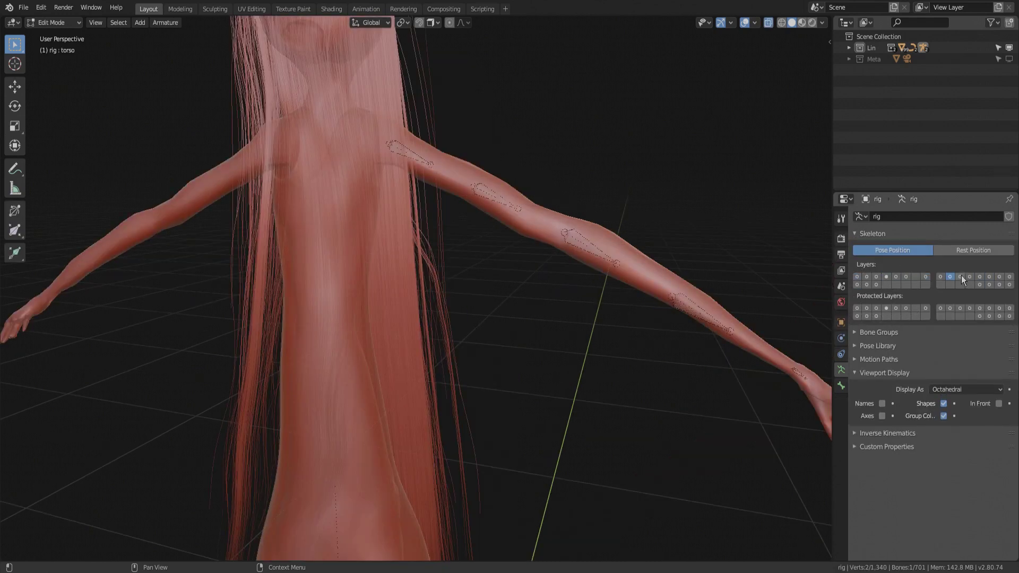
left_click(960, 276)
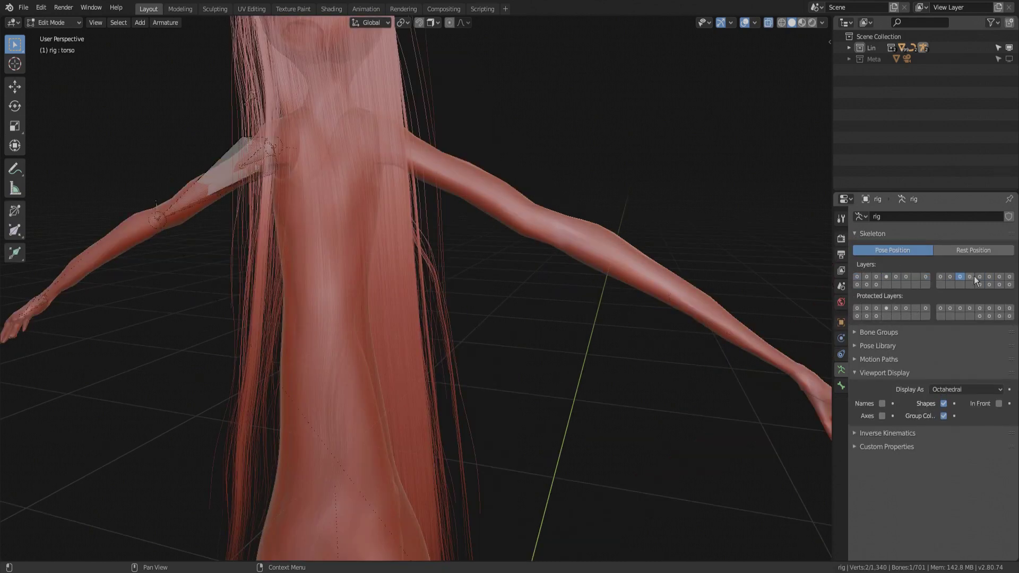
scroll(664, 287, "down", 3)
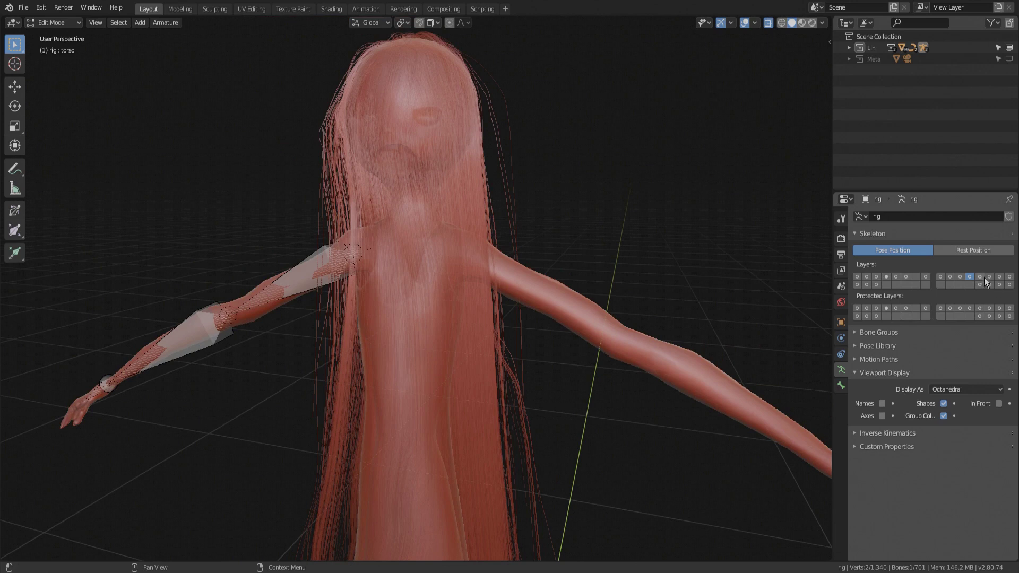
left_click(989, 276)
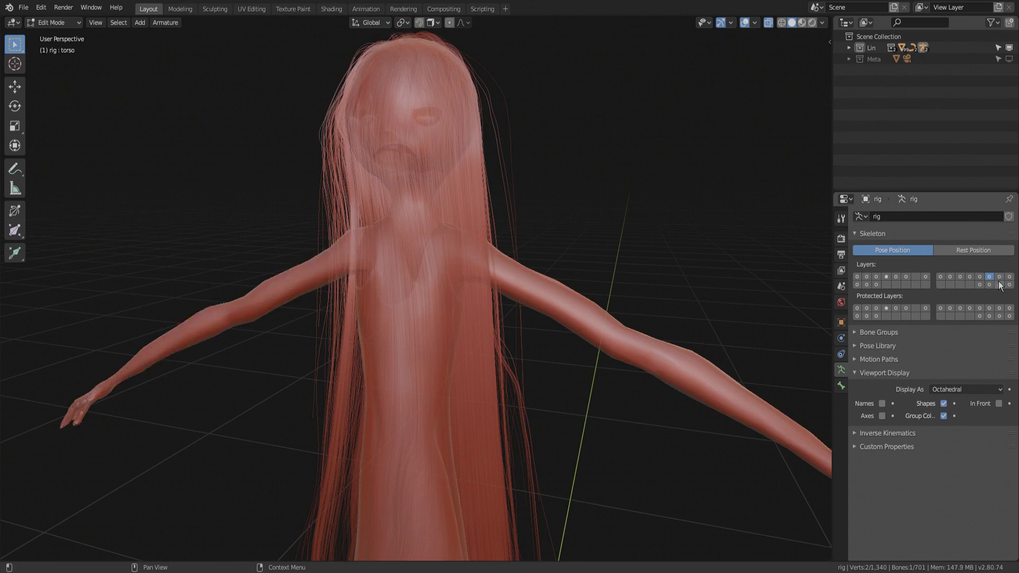
left_click(989, 284)
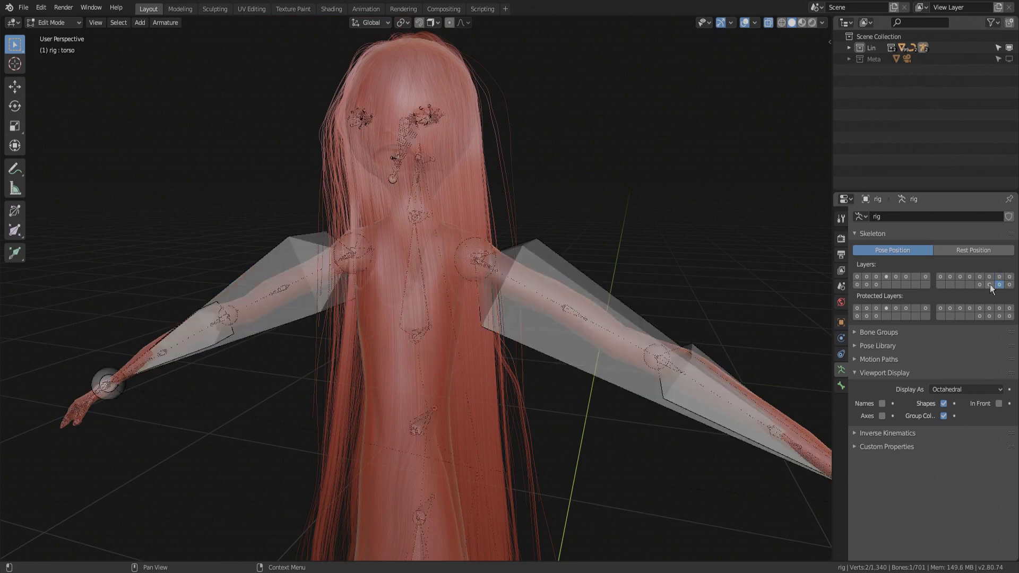
left_click(925, 277)
left_click(906, 277)
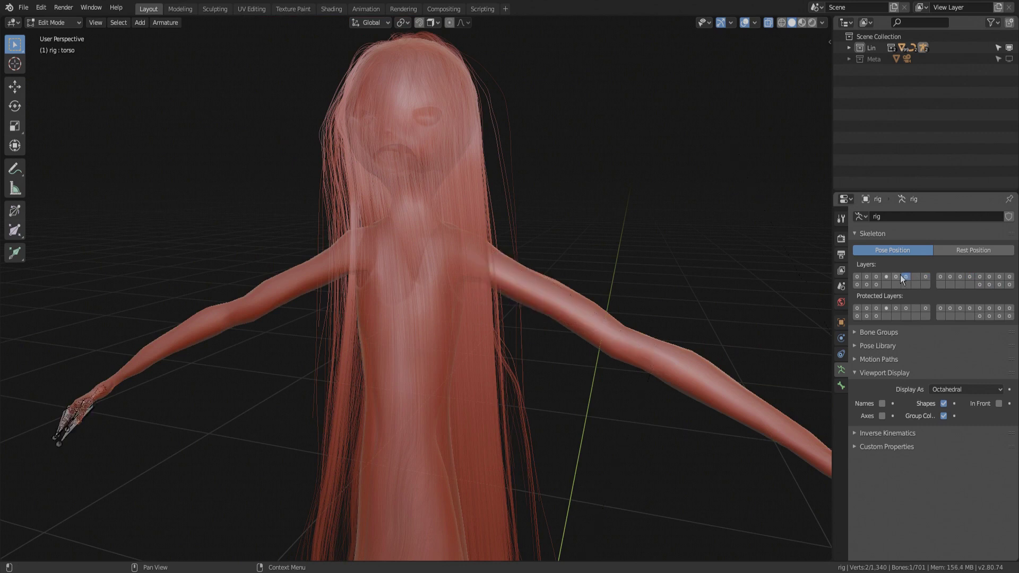
left_click(887, 277)
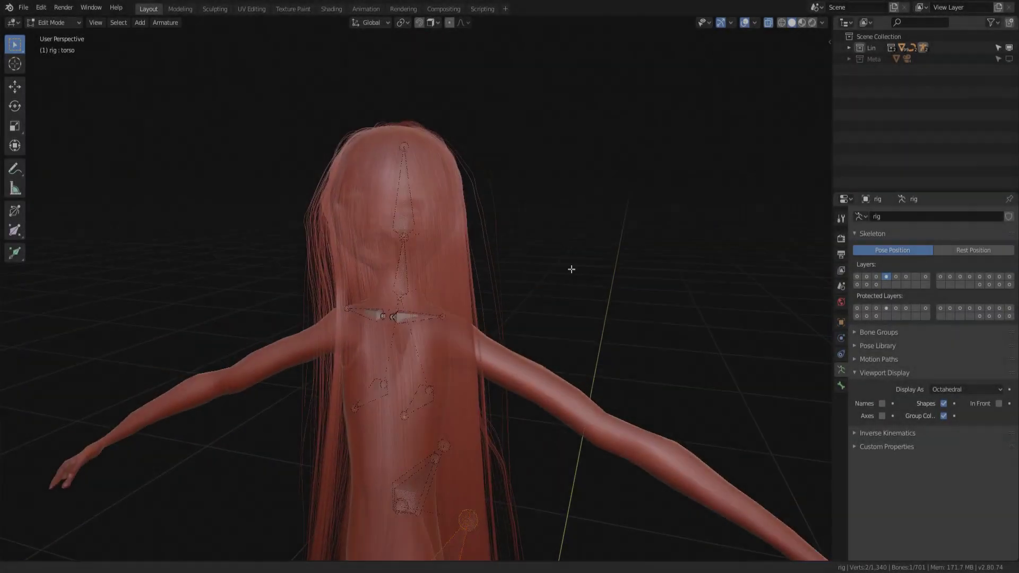
Orbit and zoom to the head bone inside the hair, then hide the tool shelf.
mouse_move(571, 268)
middle_mouse_down()
mouse_move(528, 318)
mouse_move(490, 317)
middle_mouse_up()
scroll(490, 317, "up", 3)
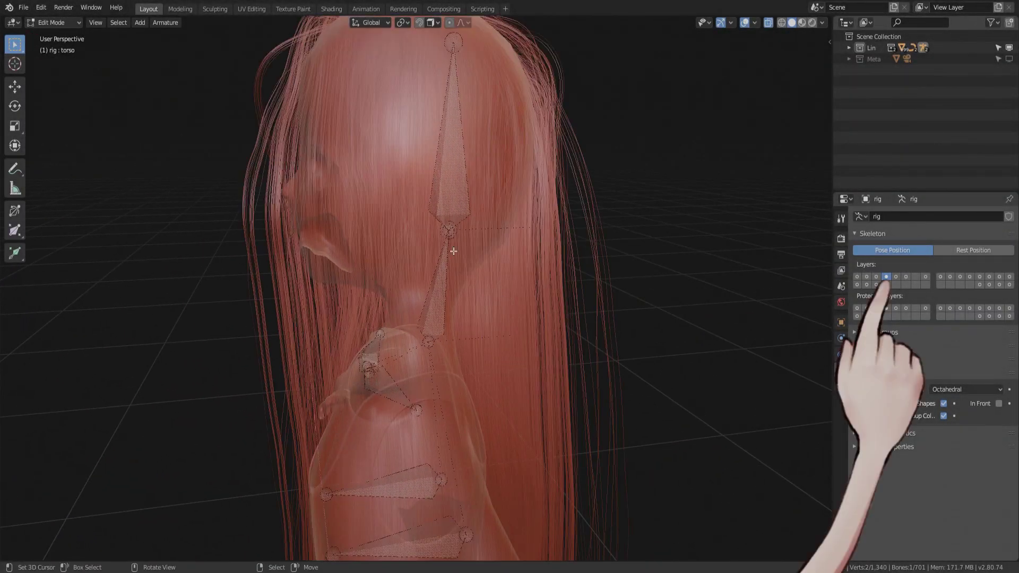
middle_click_drag(454, 247, 471, 233)
middle_click_drag(677, 100, 416, 257)
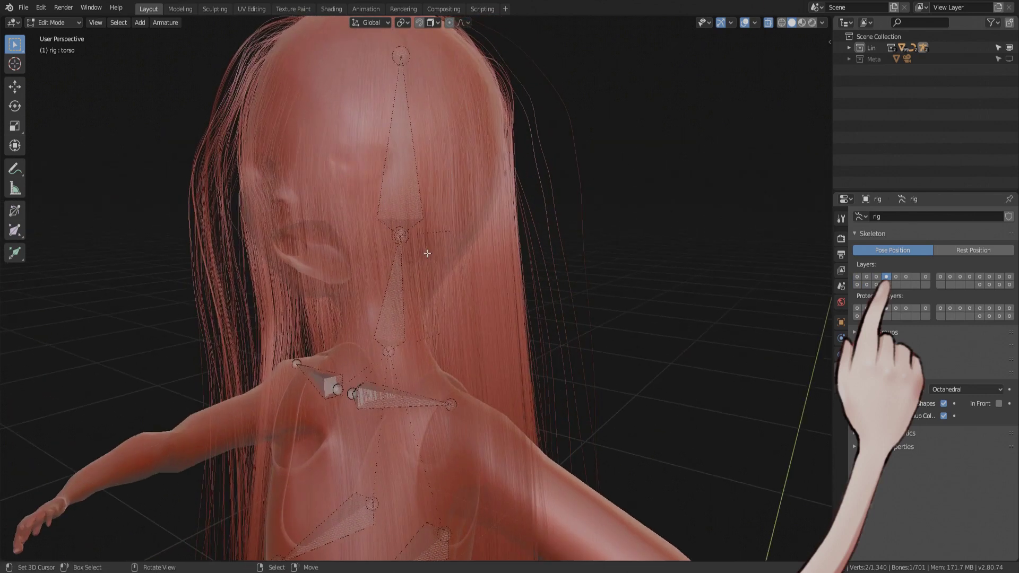
scroll(455, 254, "up", 3)
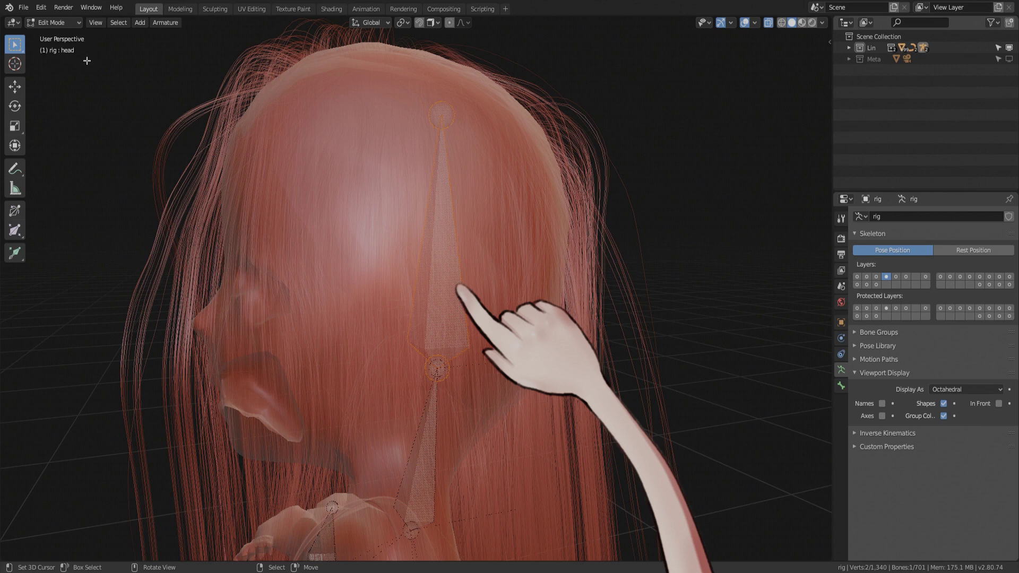
key("t")
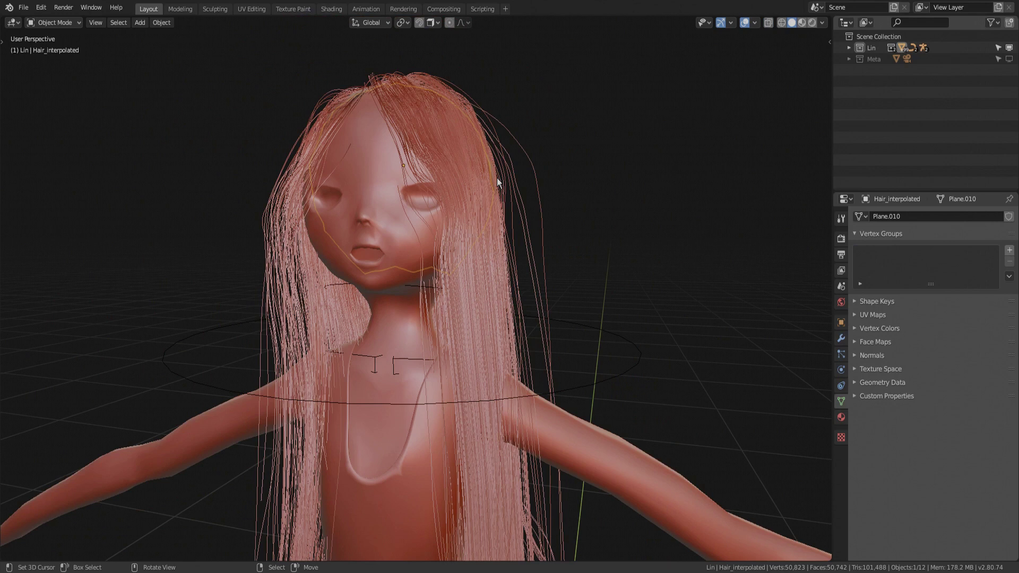
Add the rig to the hair selection, turn on X-ray and orbit to a side view.
left_click(604, 333, "shift")
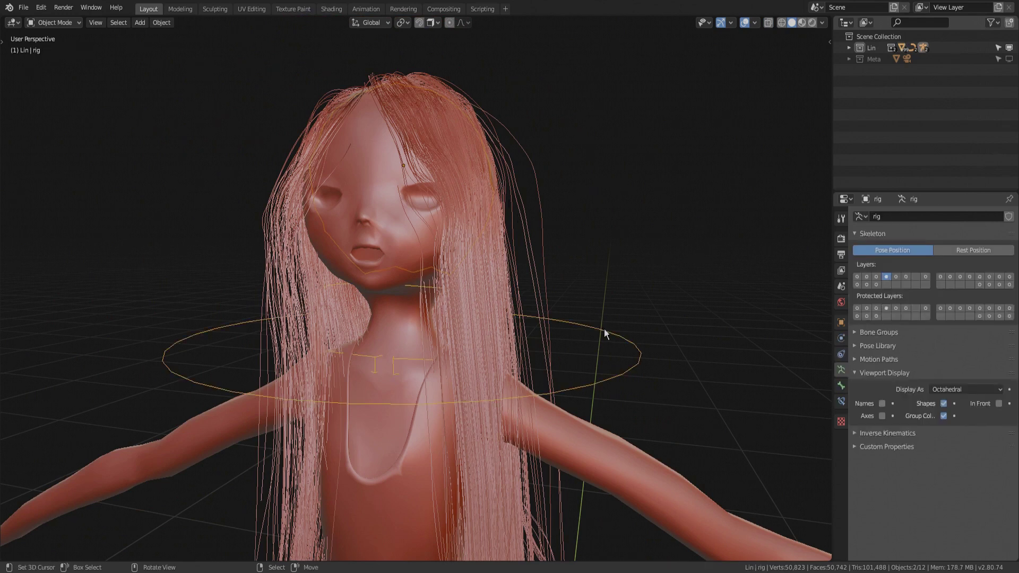
key("Tab")
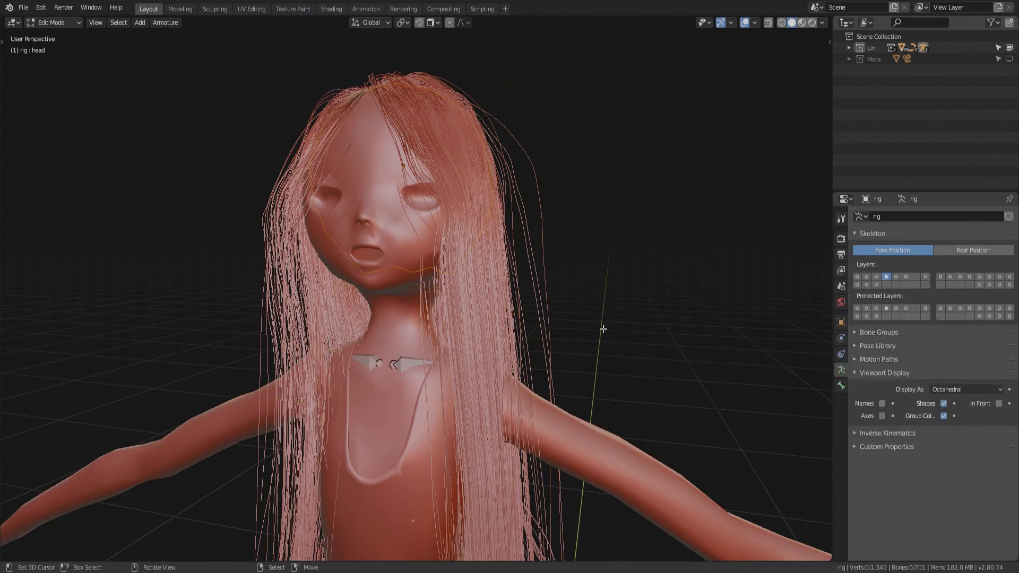
key("Tab")
left_click(768, 22)
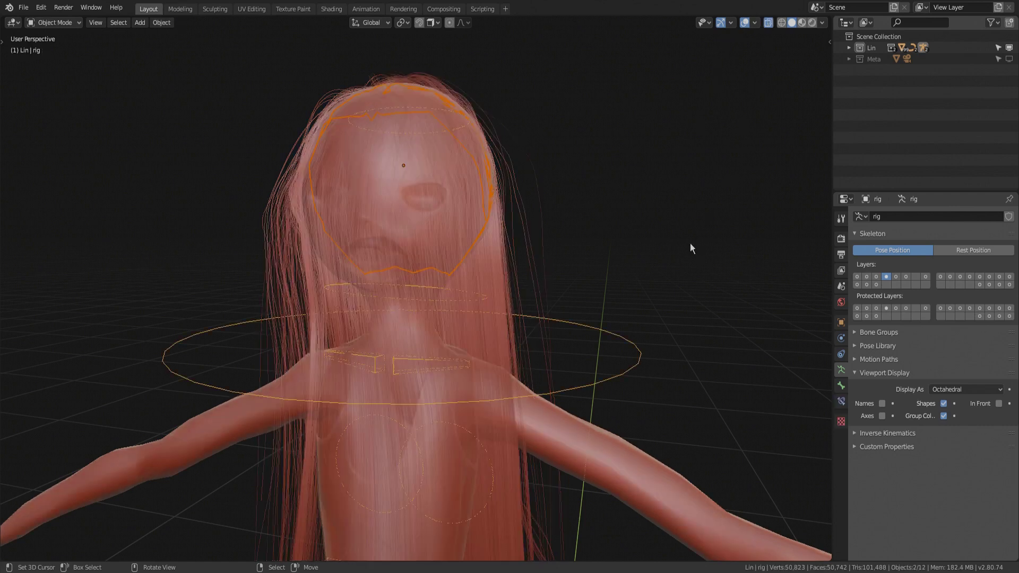
mouse_move(691, 244)
middle_mouse_down()
mouse_move(621, 251)
mouse_move(520, 292)
middle_mouse_up()
Pick the rig's head bone and parent the hair to it with Bone parenting.
key("Tab")
scroll(520, 291, "up", 5)
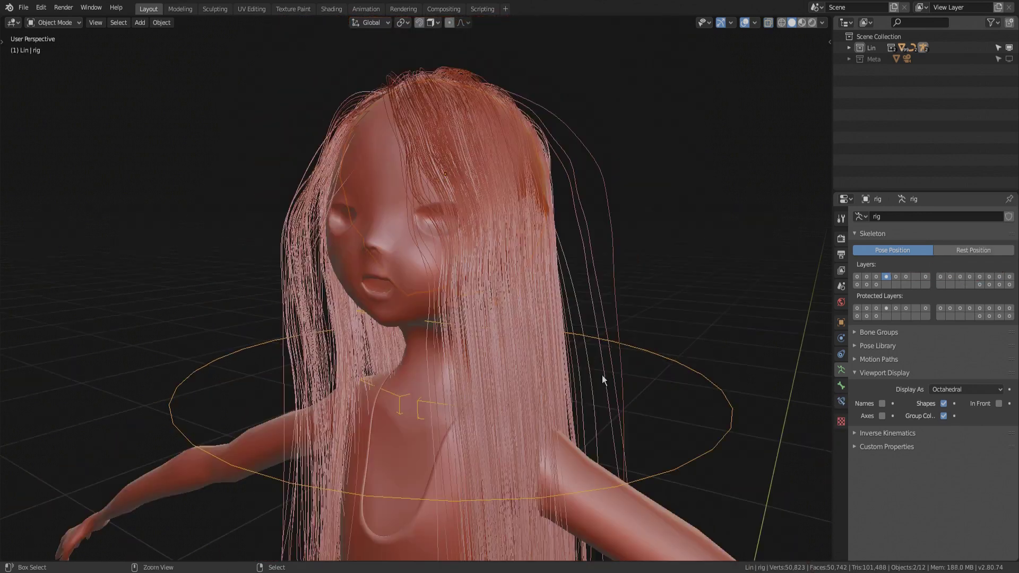
key("ctrl+p")
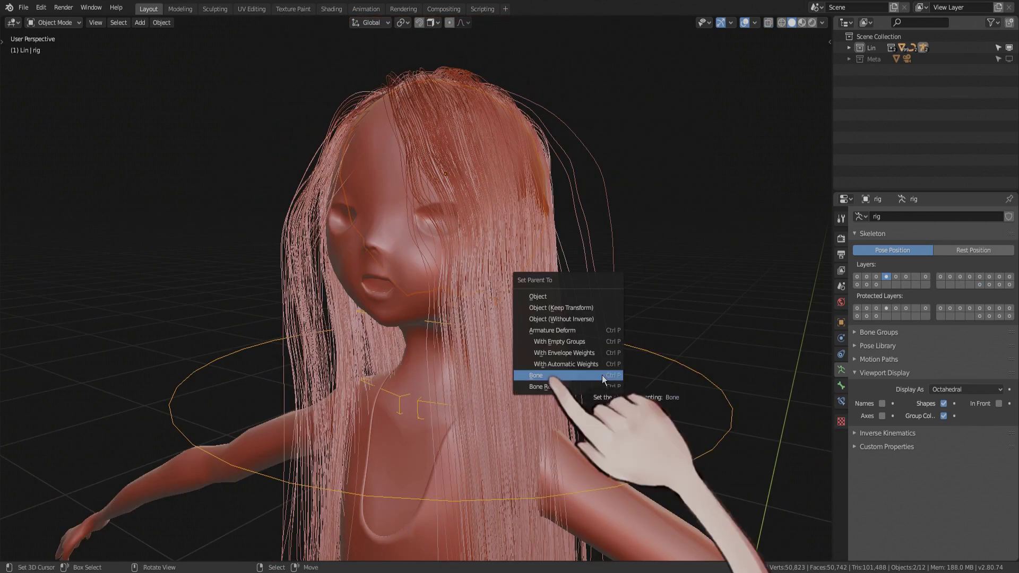
left_click(601, 375)
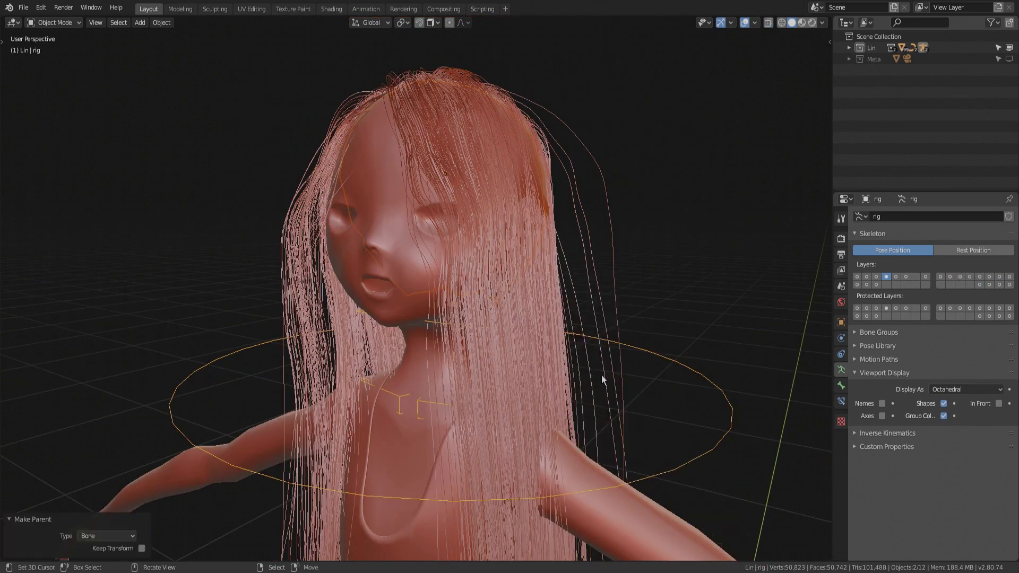
Rotate the chest bone 37.3° and the head bone 33.8° forward on X.
key("x")
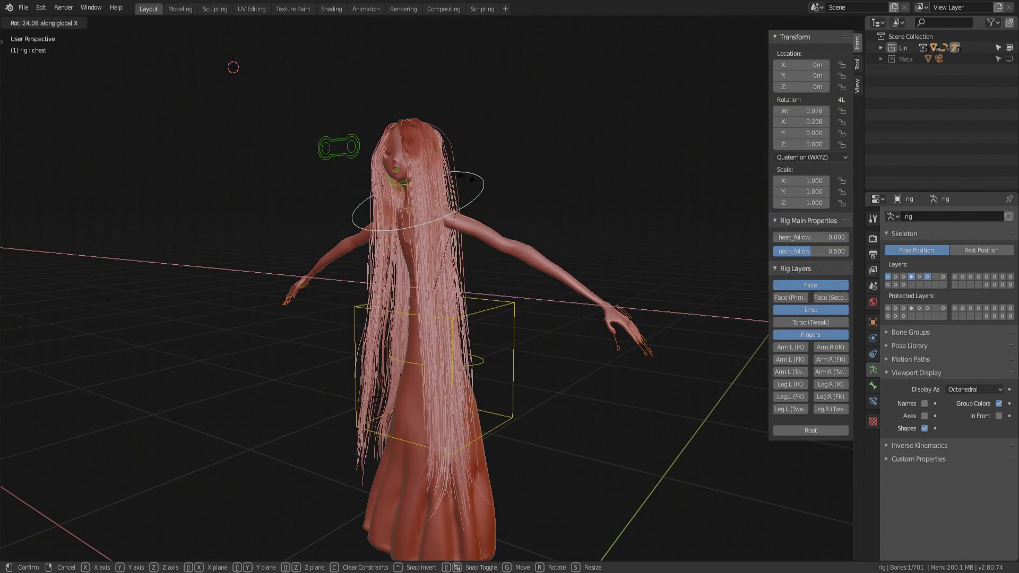
left_click(442, 194)
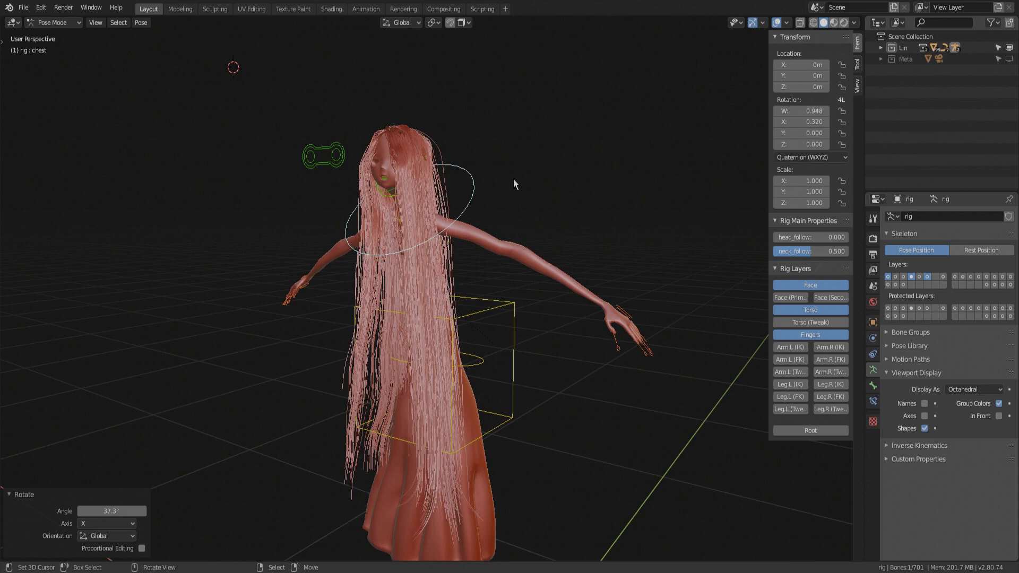
left_click(394, 135)
key("r")
key("x")
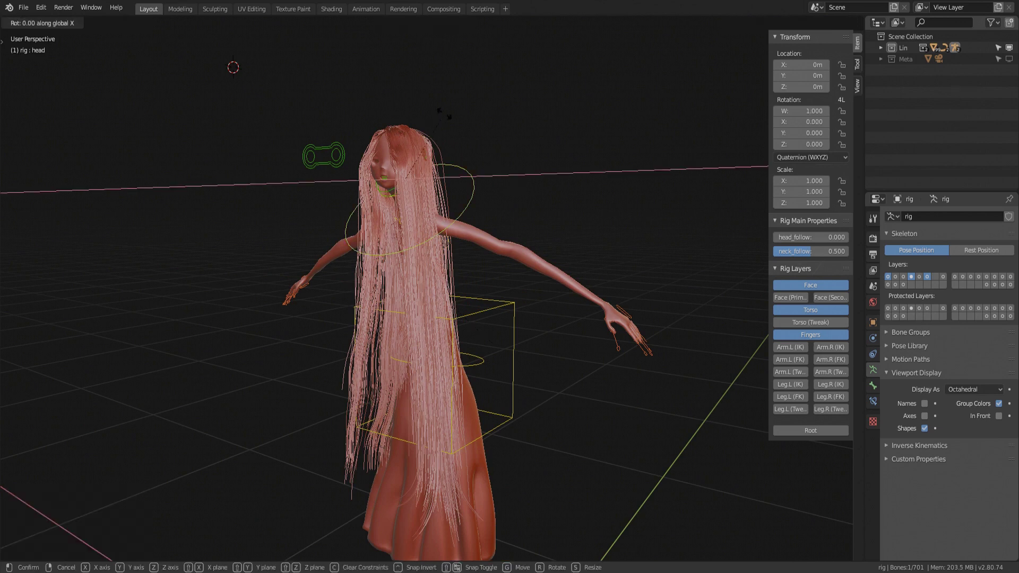
left_click(405, 109)
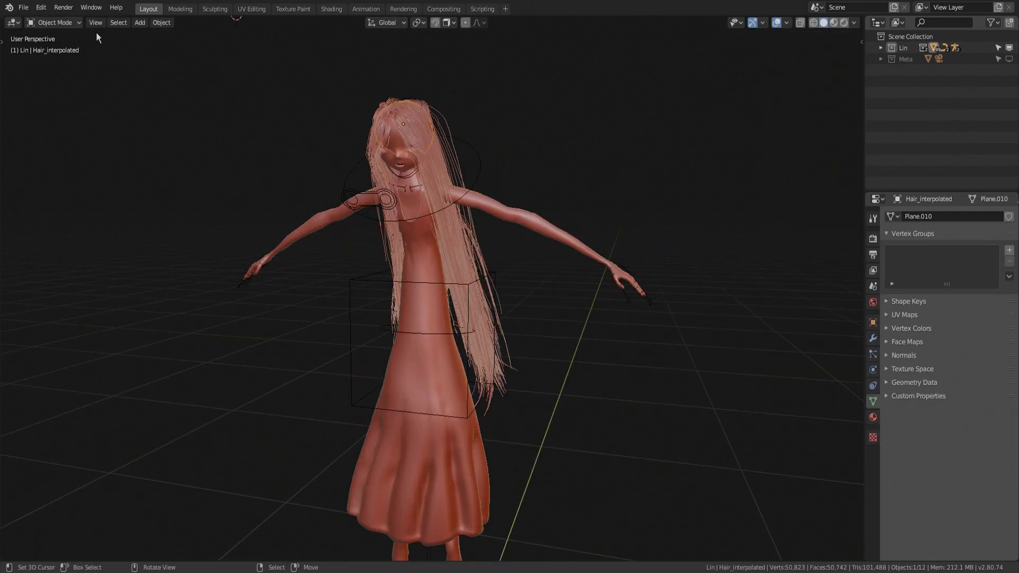
left_click(71, 21)
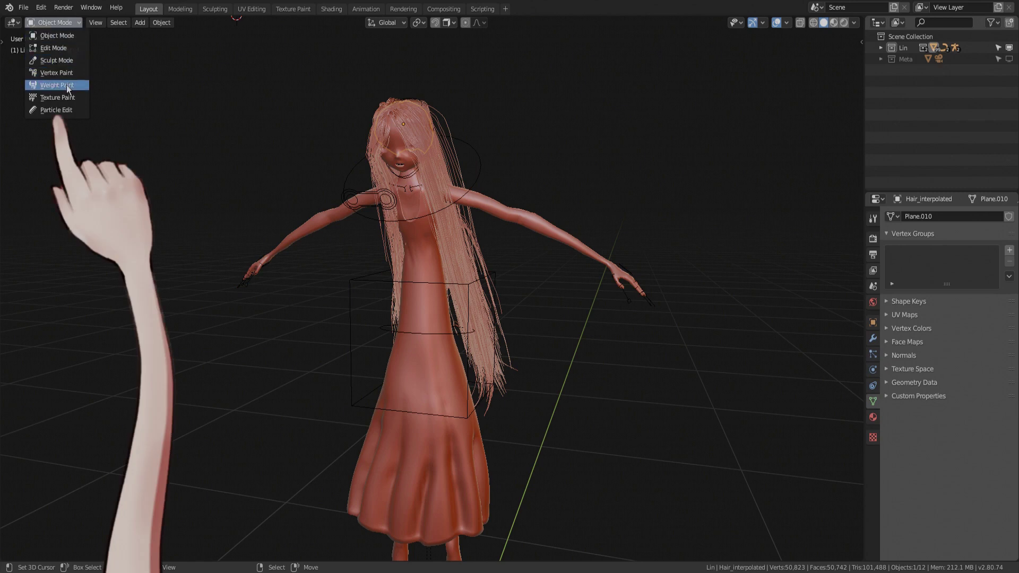
Switch the hair to Particle Edit and comb the long strands down and inward against the dress.
left_click(56, 110)
left_click_drag(519, 274, 514, 400)
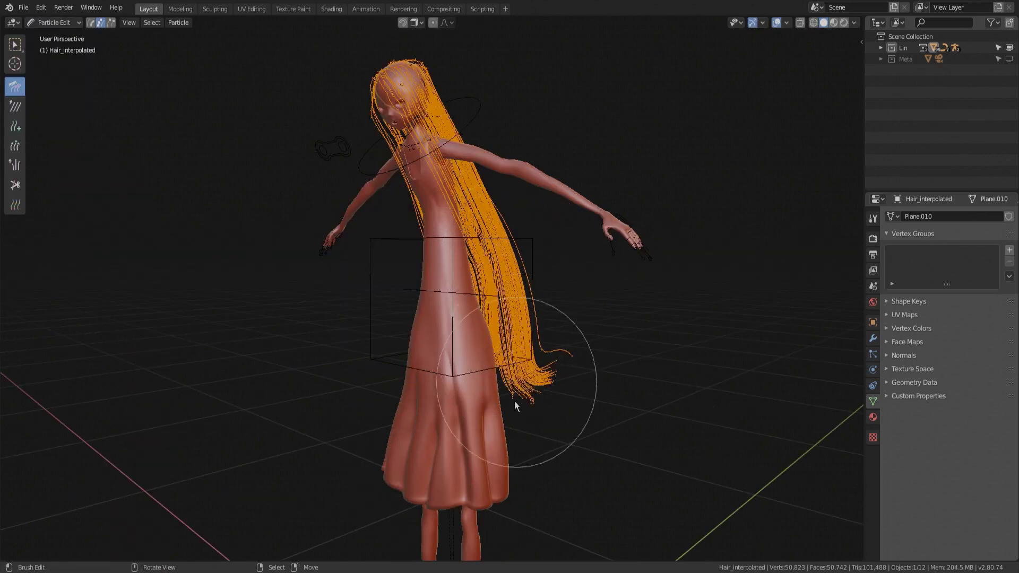
left_click_drag(546, 216, 498, 461)
mouse_move(484, 406)
middle_mouse_down()
mouse_move(479, 383)
mouse_move(519, 383)
middle_mouse_up()
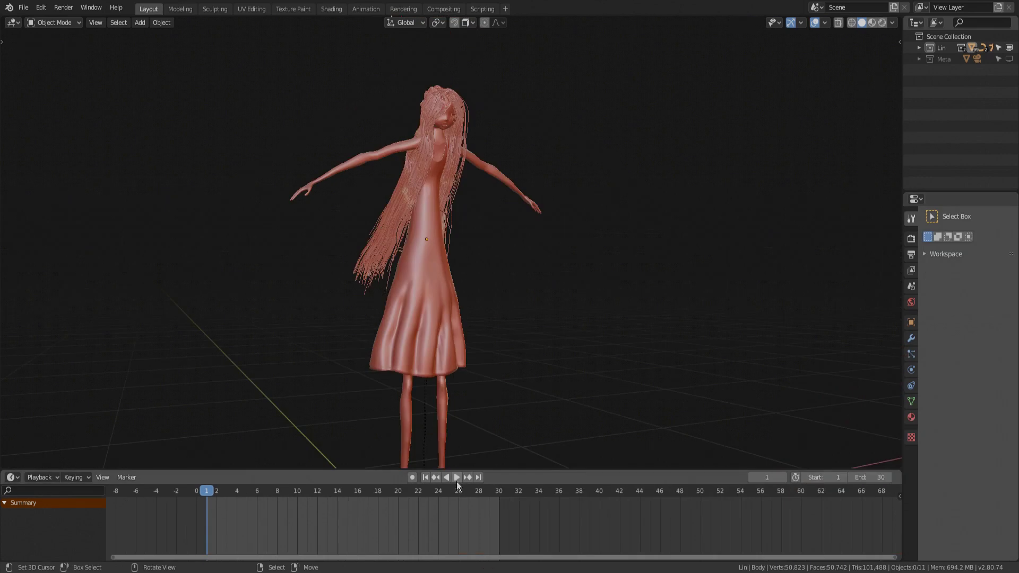
Start animation playback and maximize the 3D viewport to watch the hair move.
left_click(455, 481)
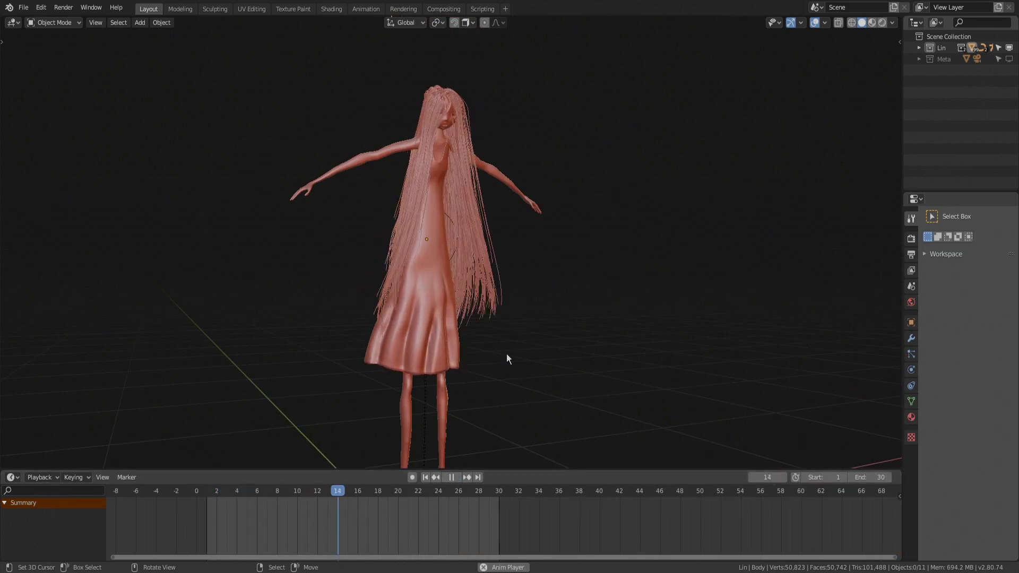
key("ctrl+alt+space")
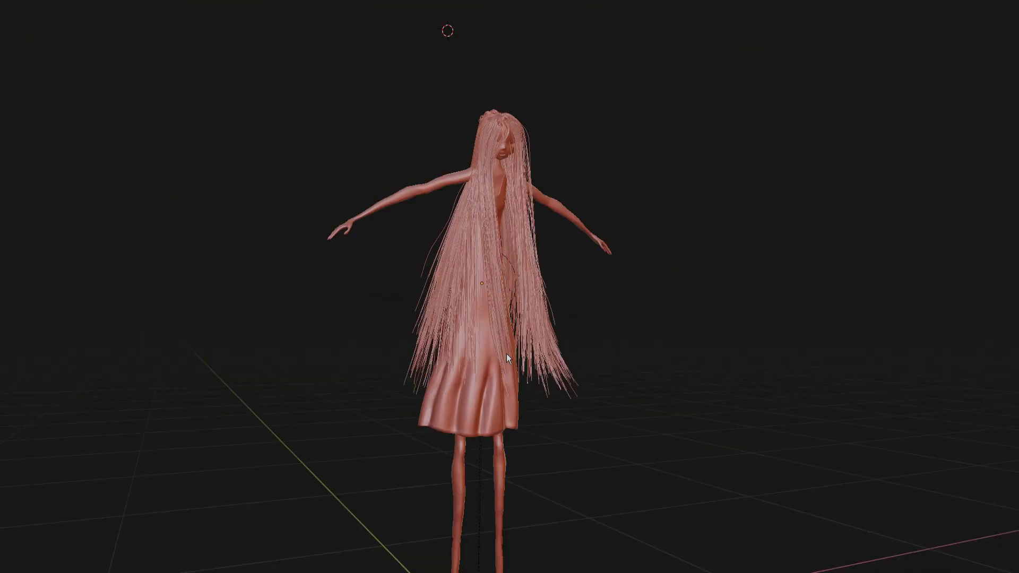